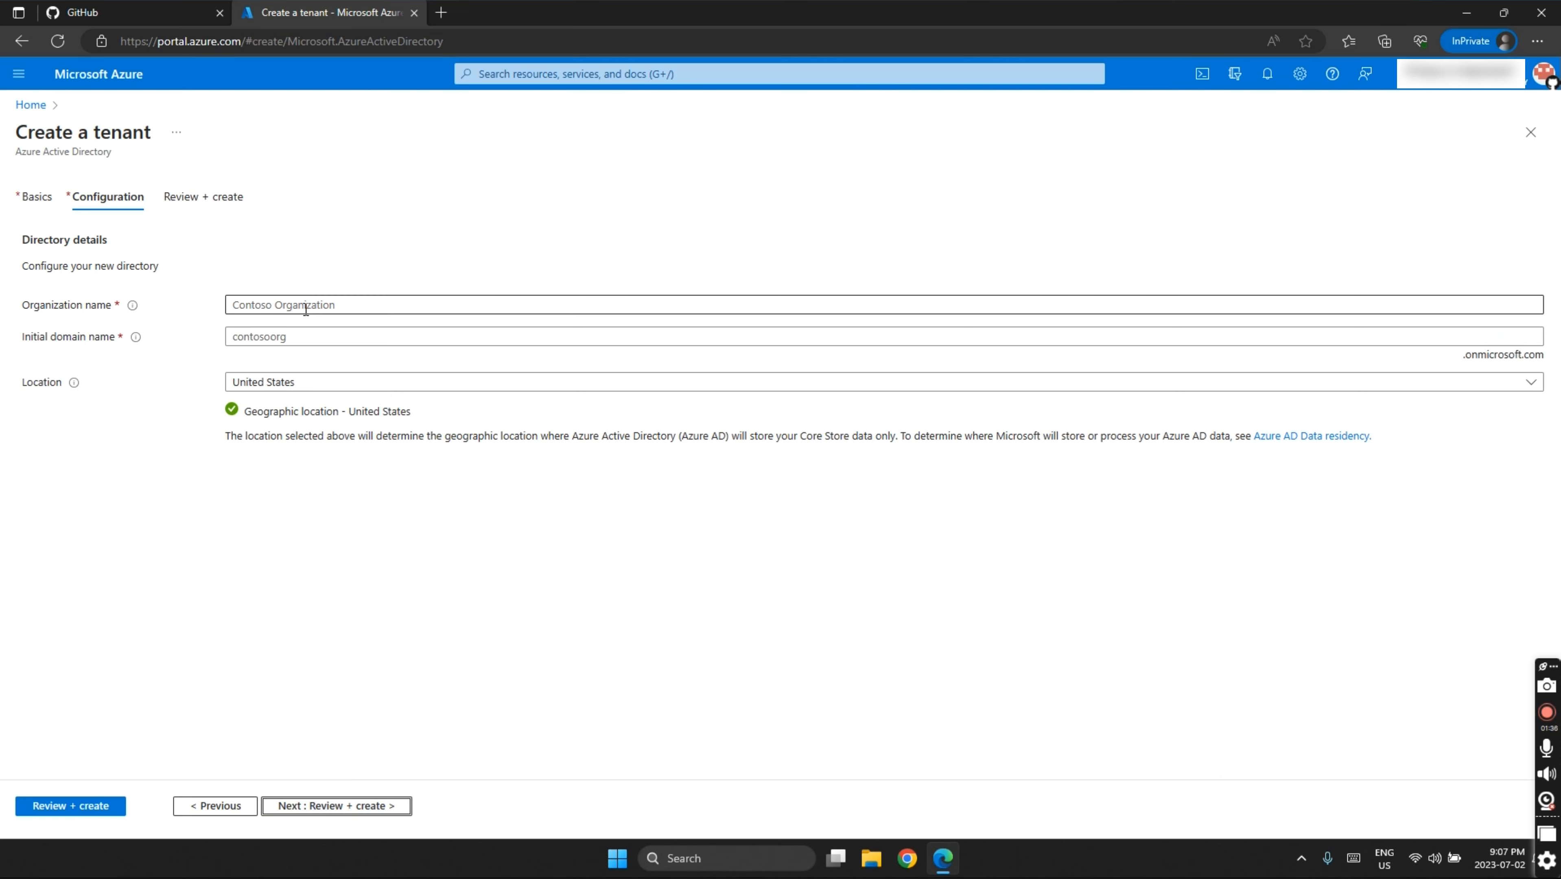
- Configure the new tenant with organization name EduTechShabad and initial domain name edutechshabad, and proceed to its review
left_click(306, 306)
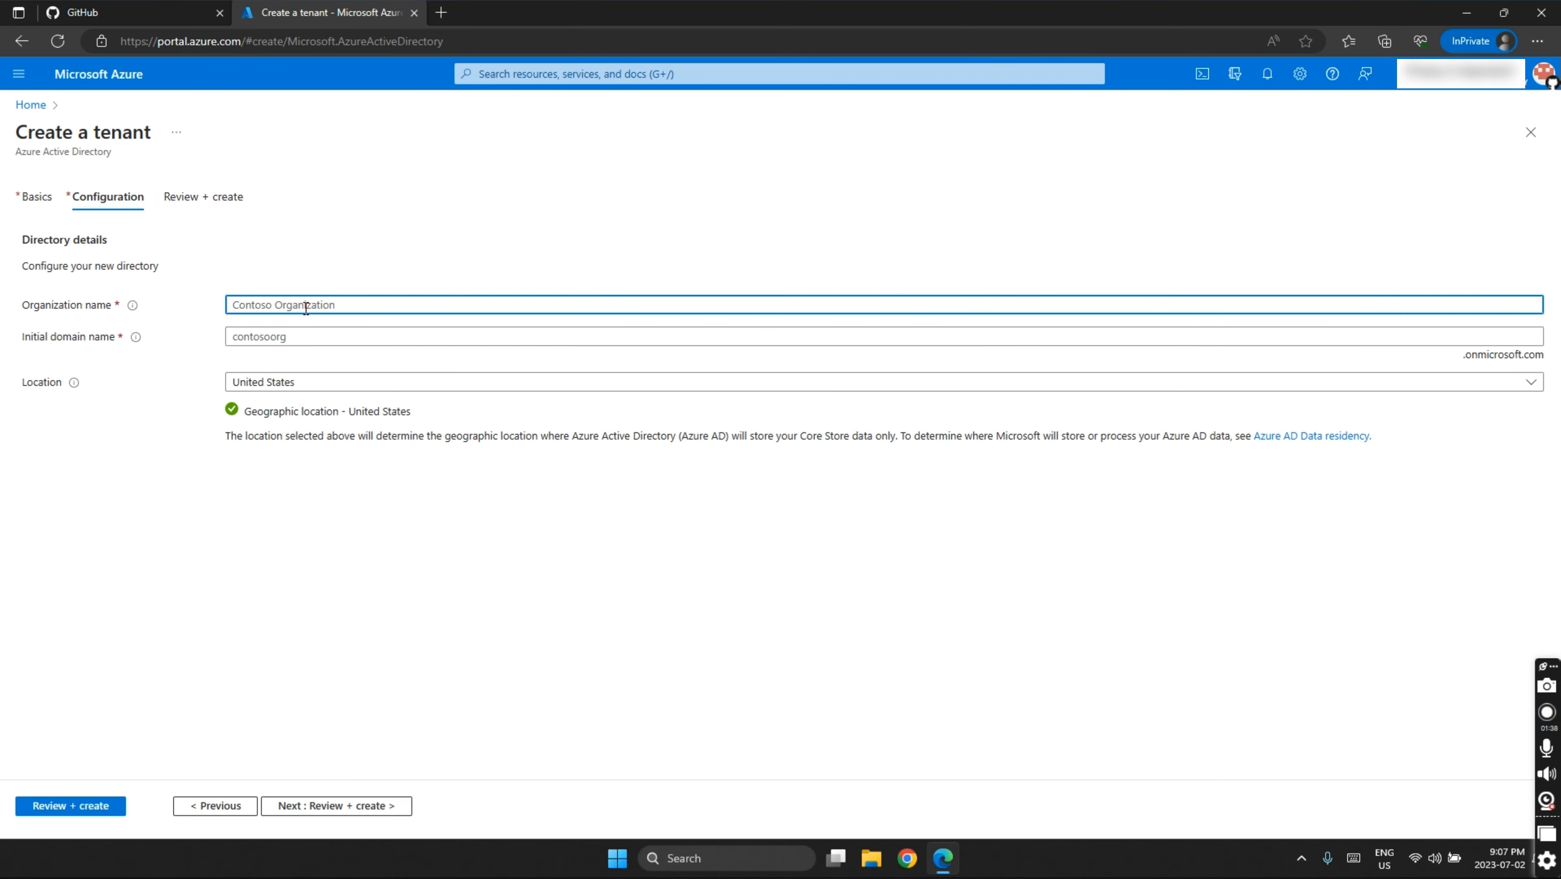
type("EduTechShabad")
left_click(311, 336)
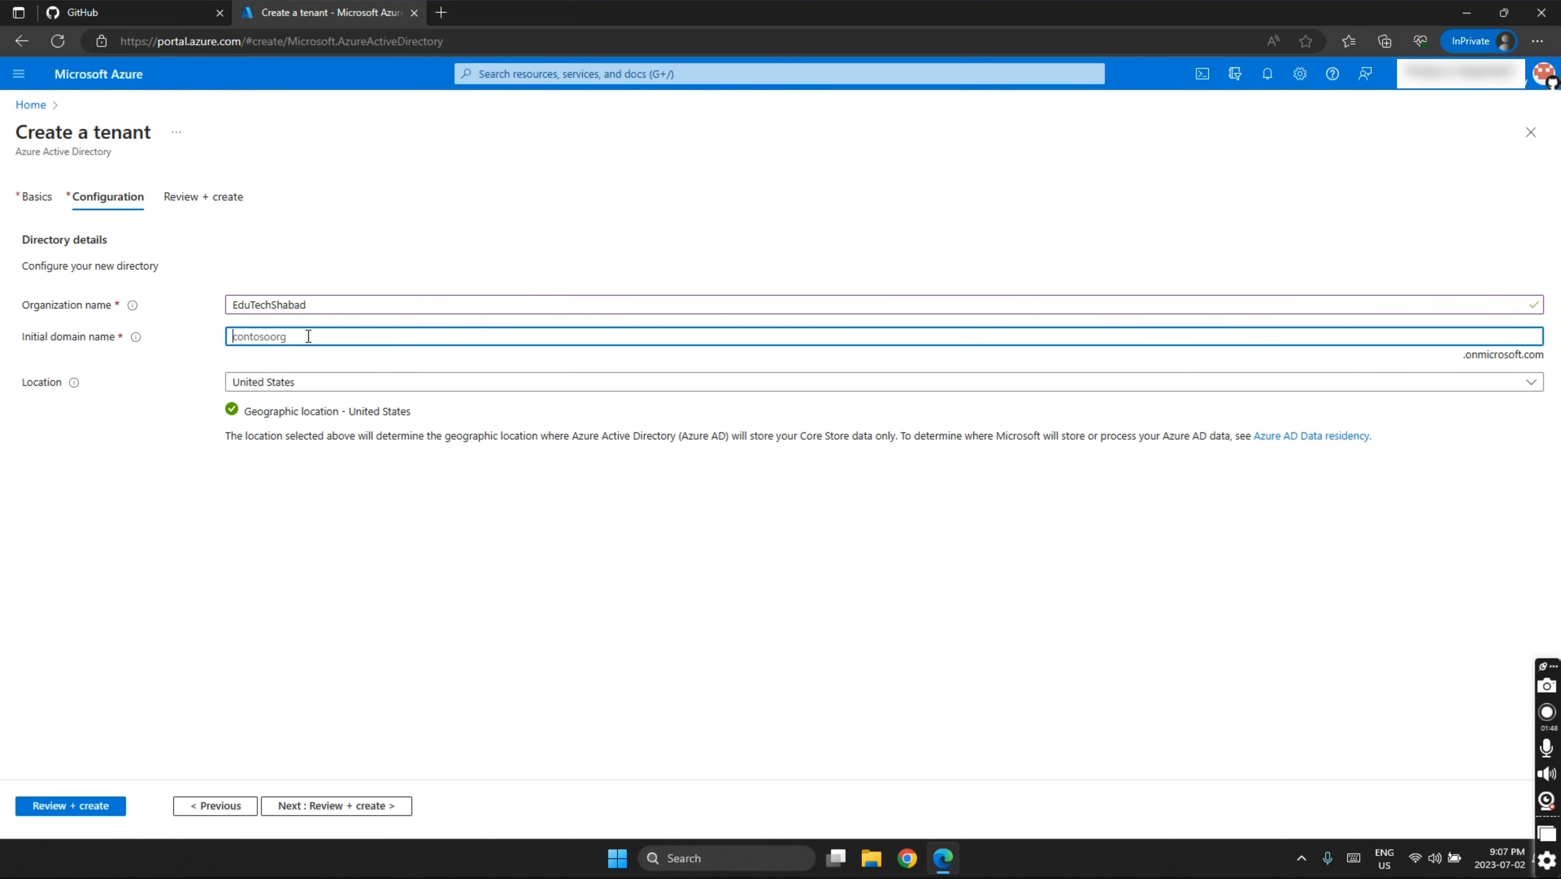
type("edutechshabad")
left_click(323, 809)
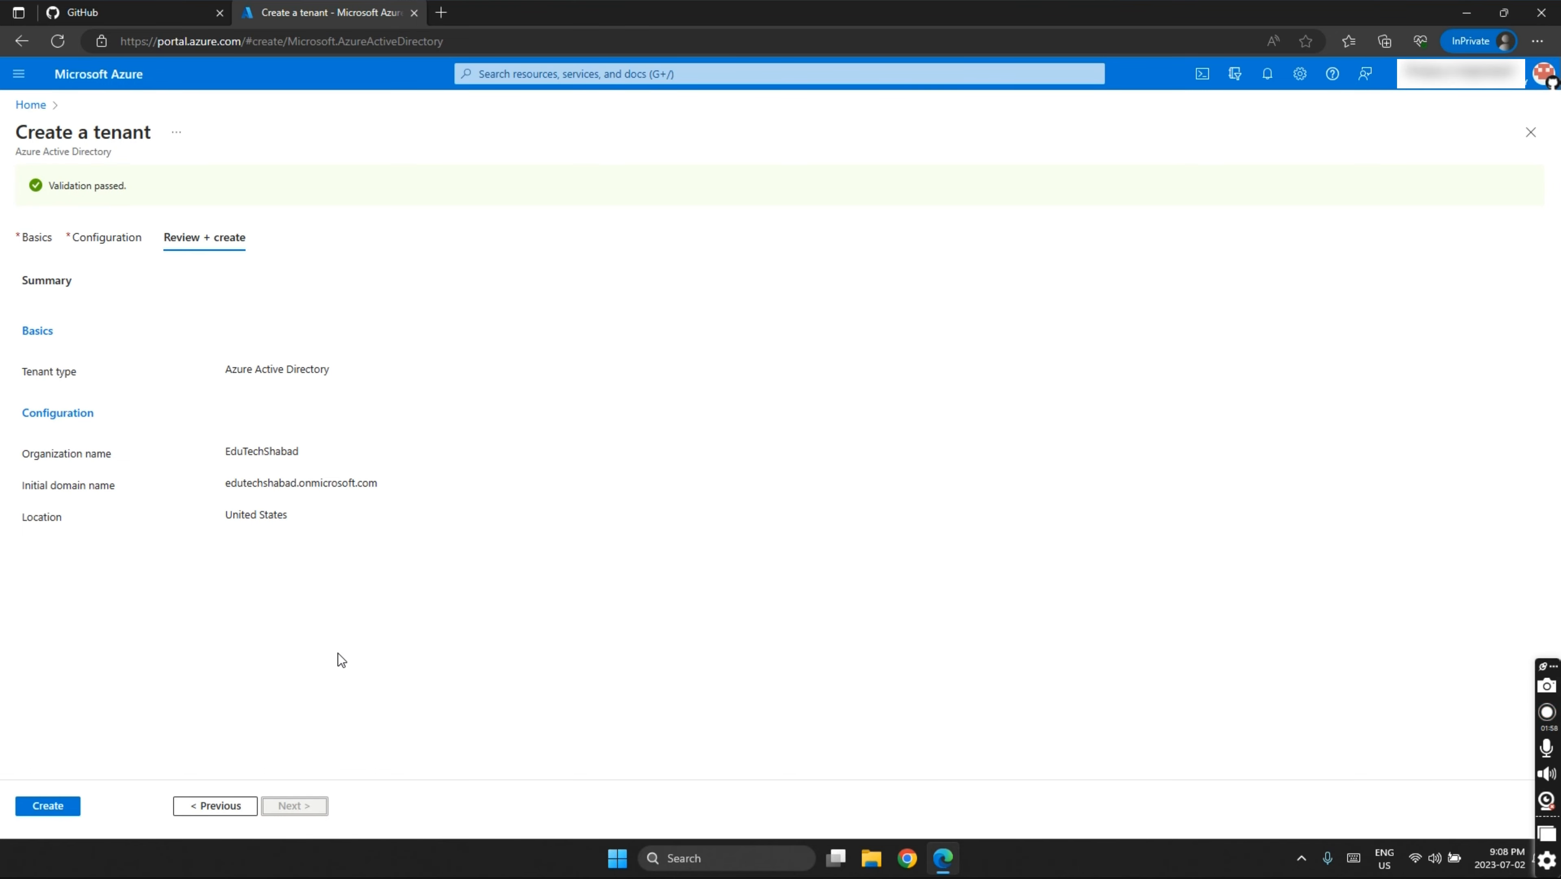
- Create the tenant and submit the letters of the robot-check image
left_click(49, 805)
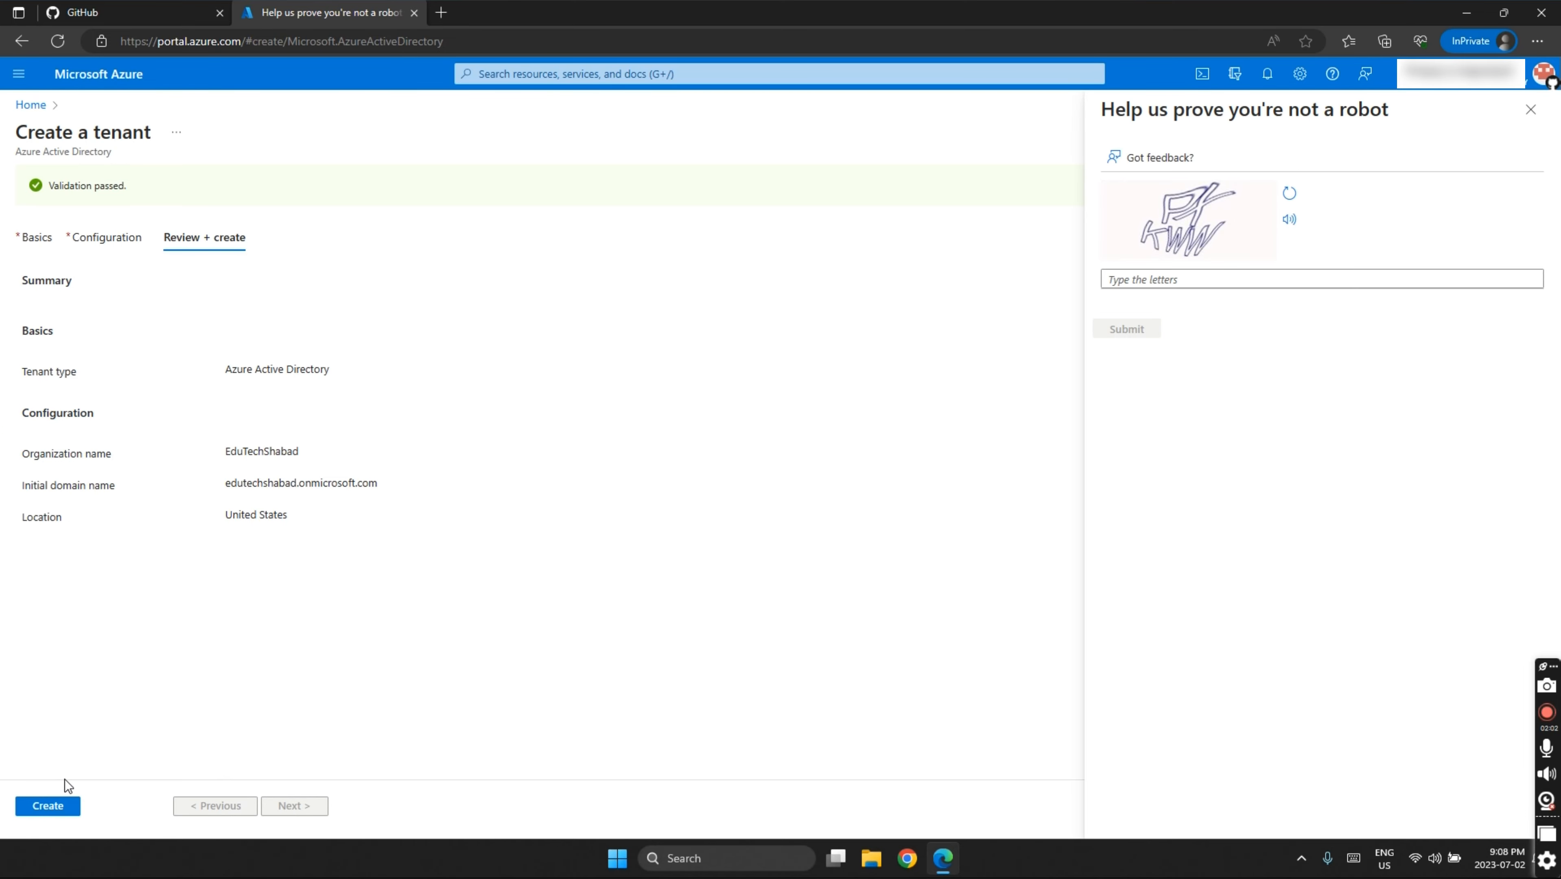
left_click(1143, 279)
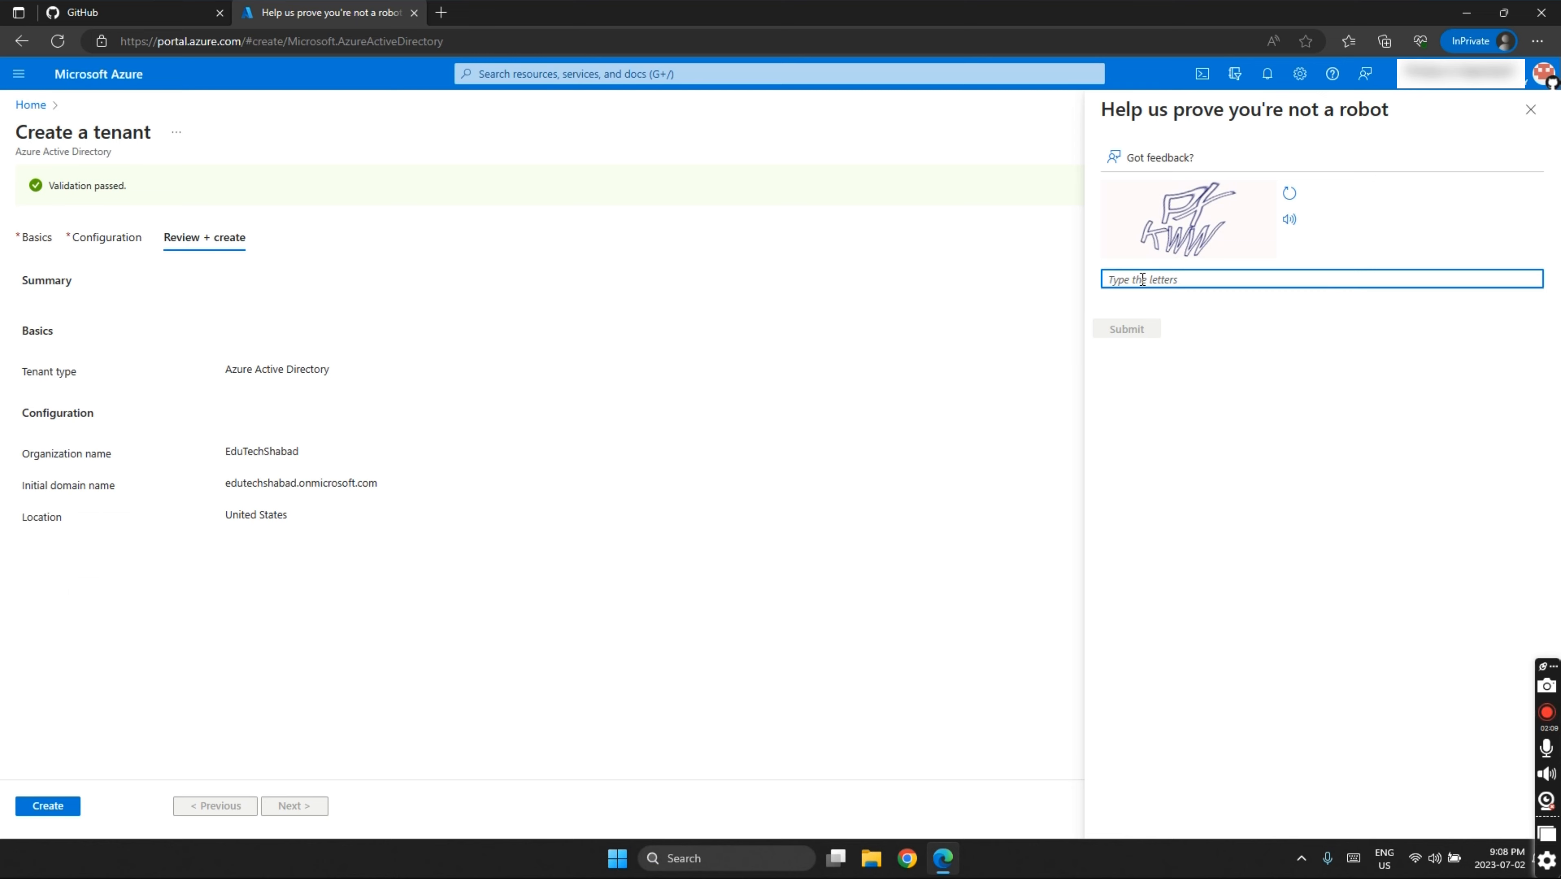
type("PK")
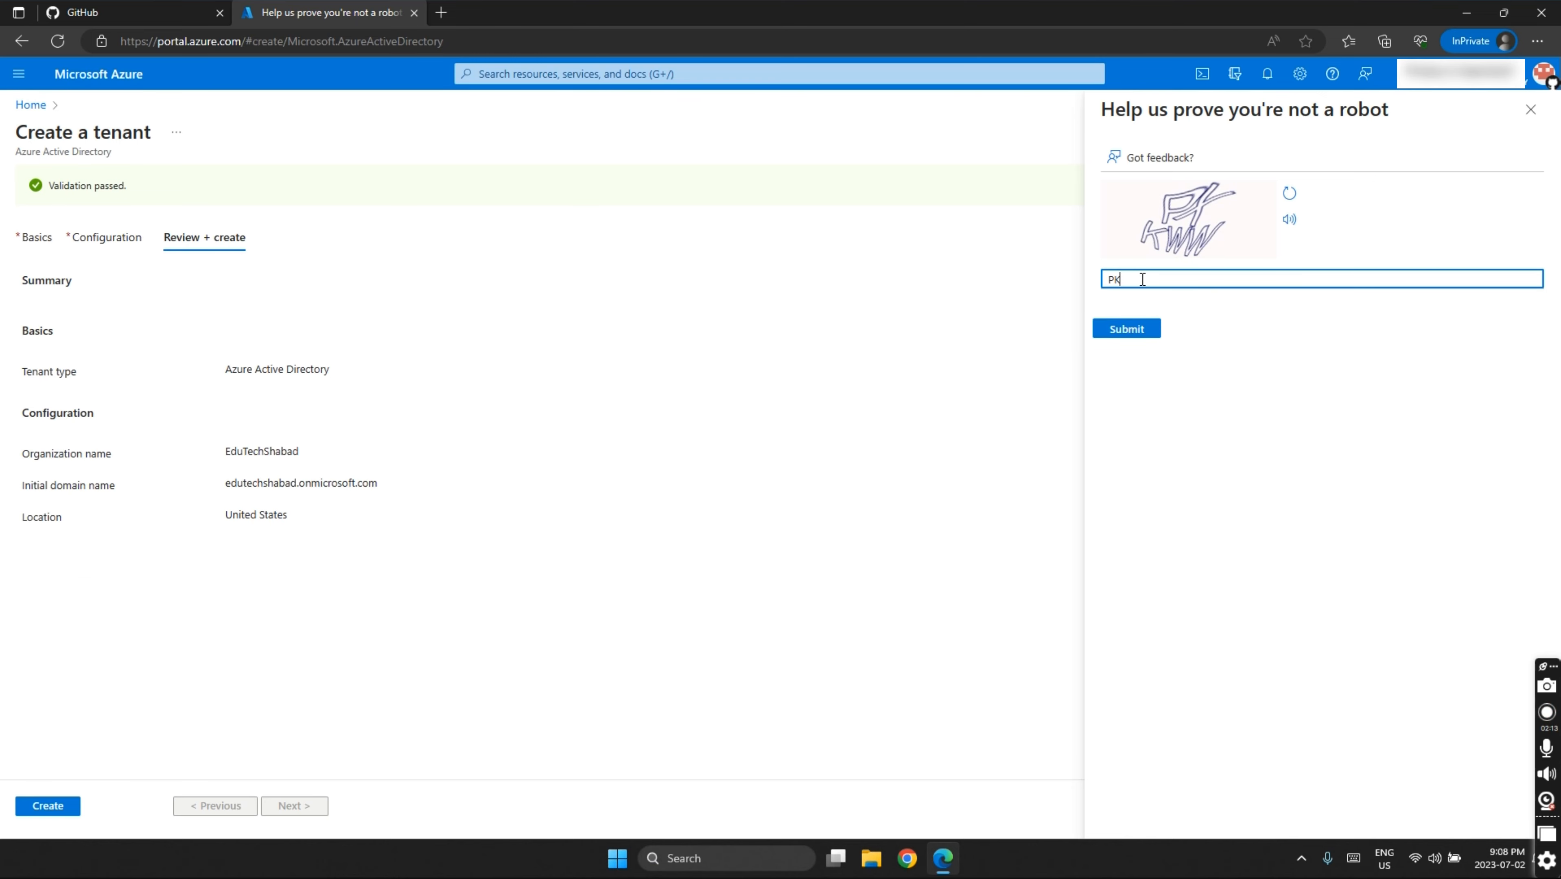
key("BackSpace")
type("XKWW")
left_click(1114, 332)
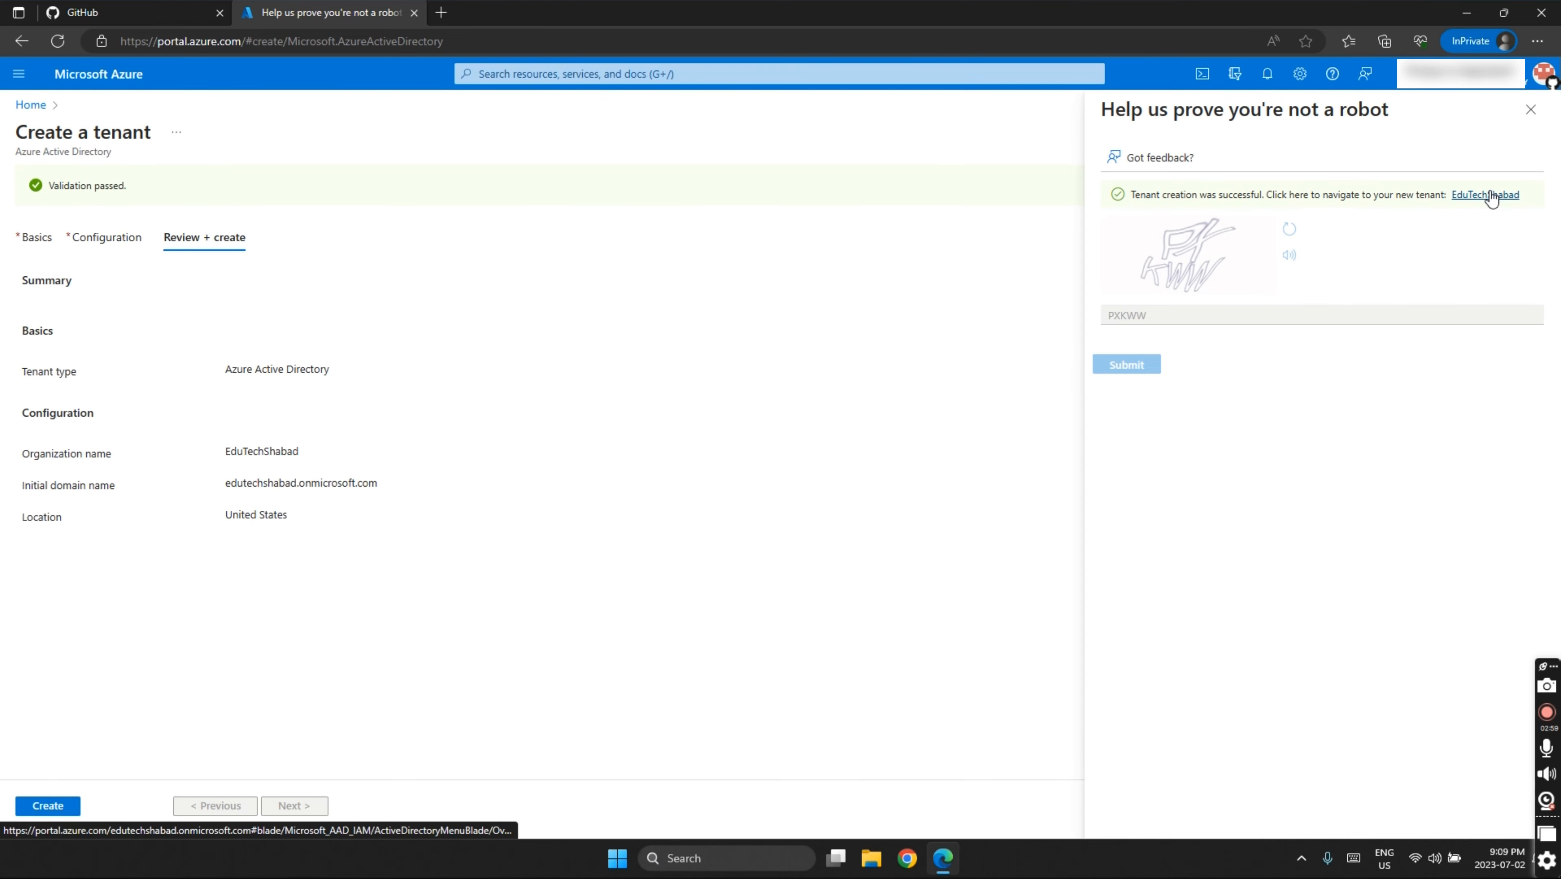
- Go to the newly created EduTechShabad tenant and start creating a new internal user there
left_click(1489, 195)
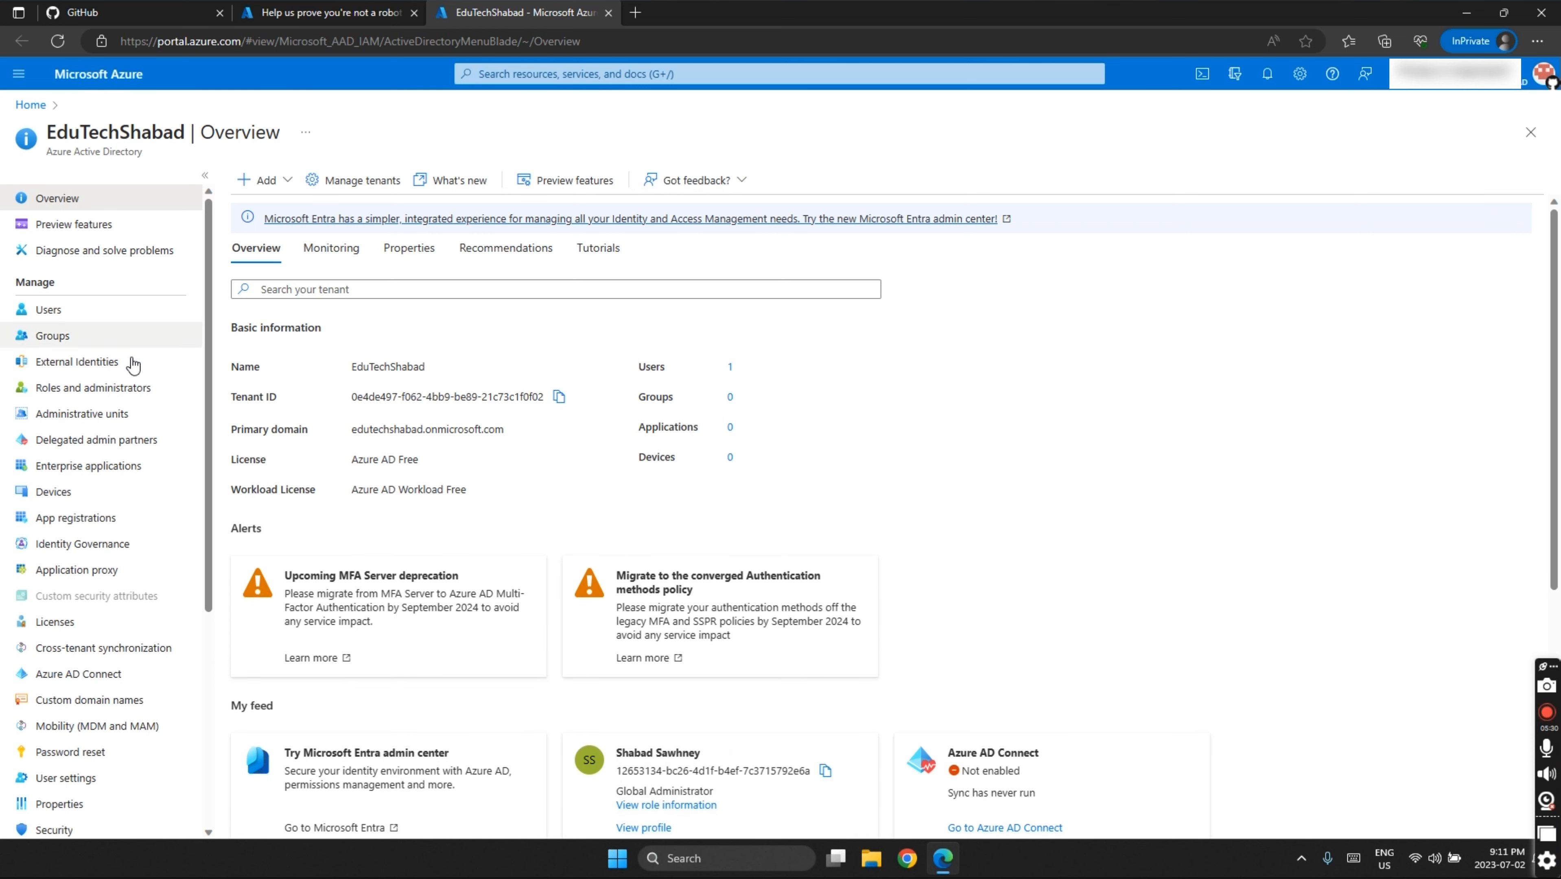
left_click(135, 311)
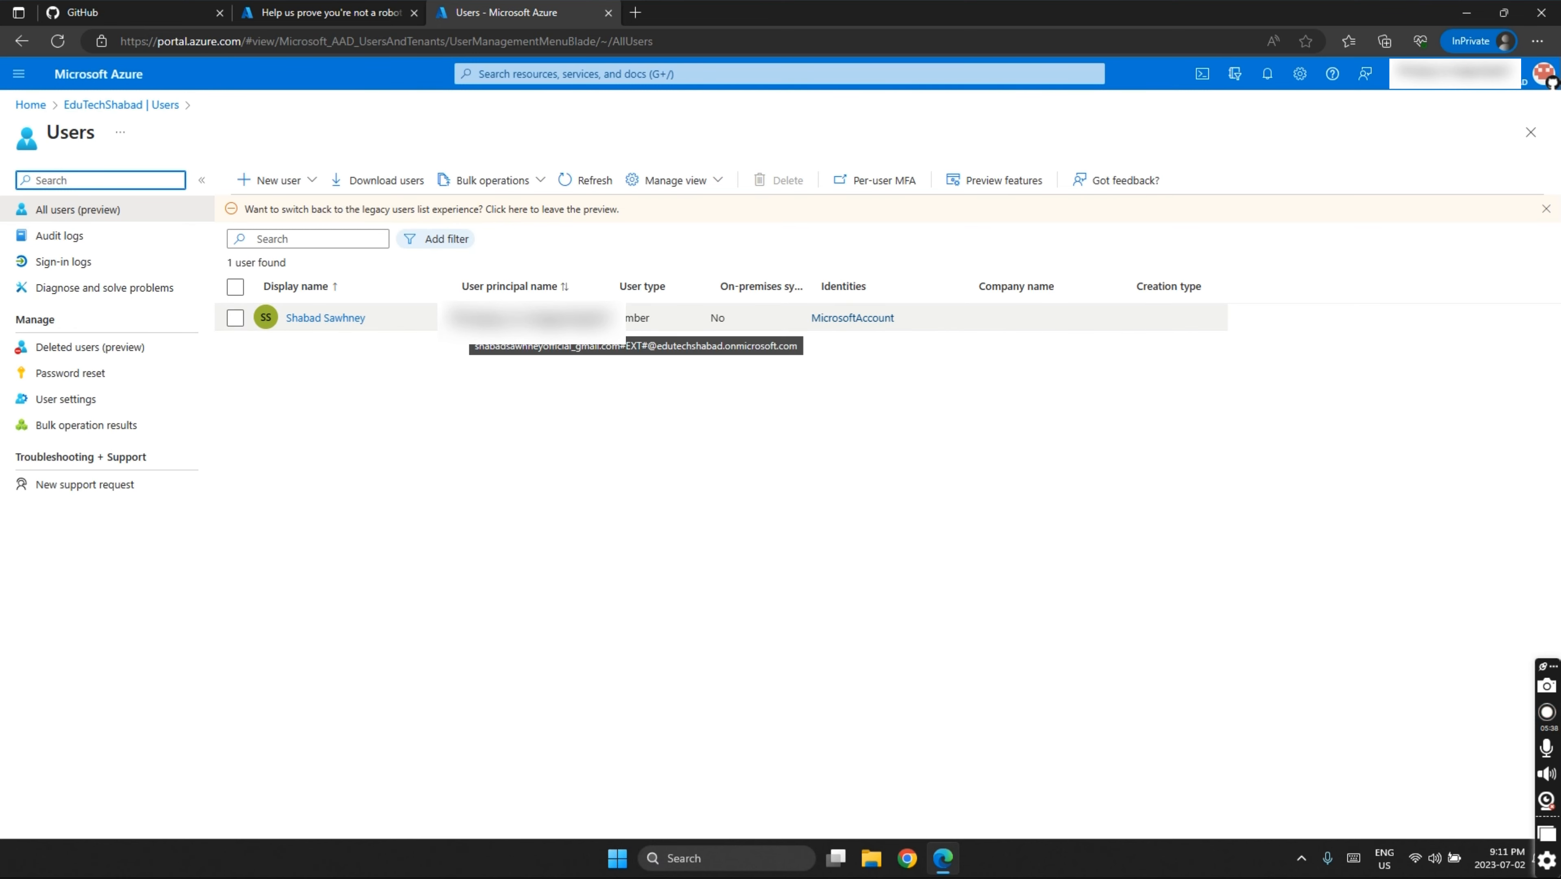
left_click(284, 192)
left_click(297, 220)
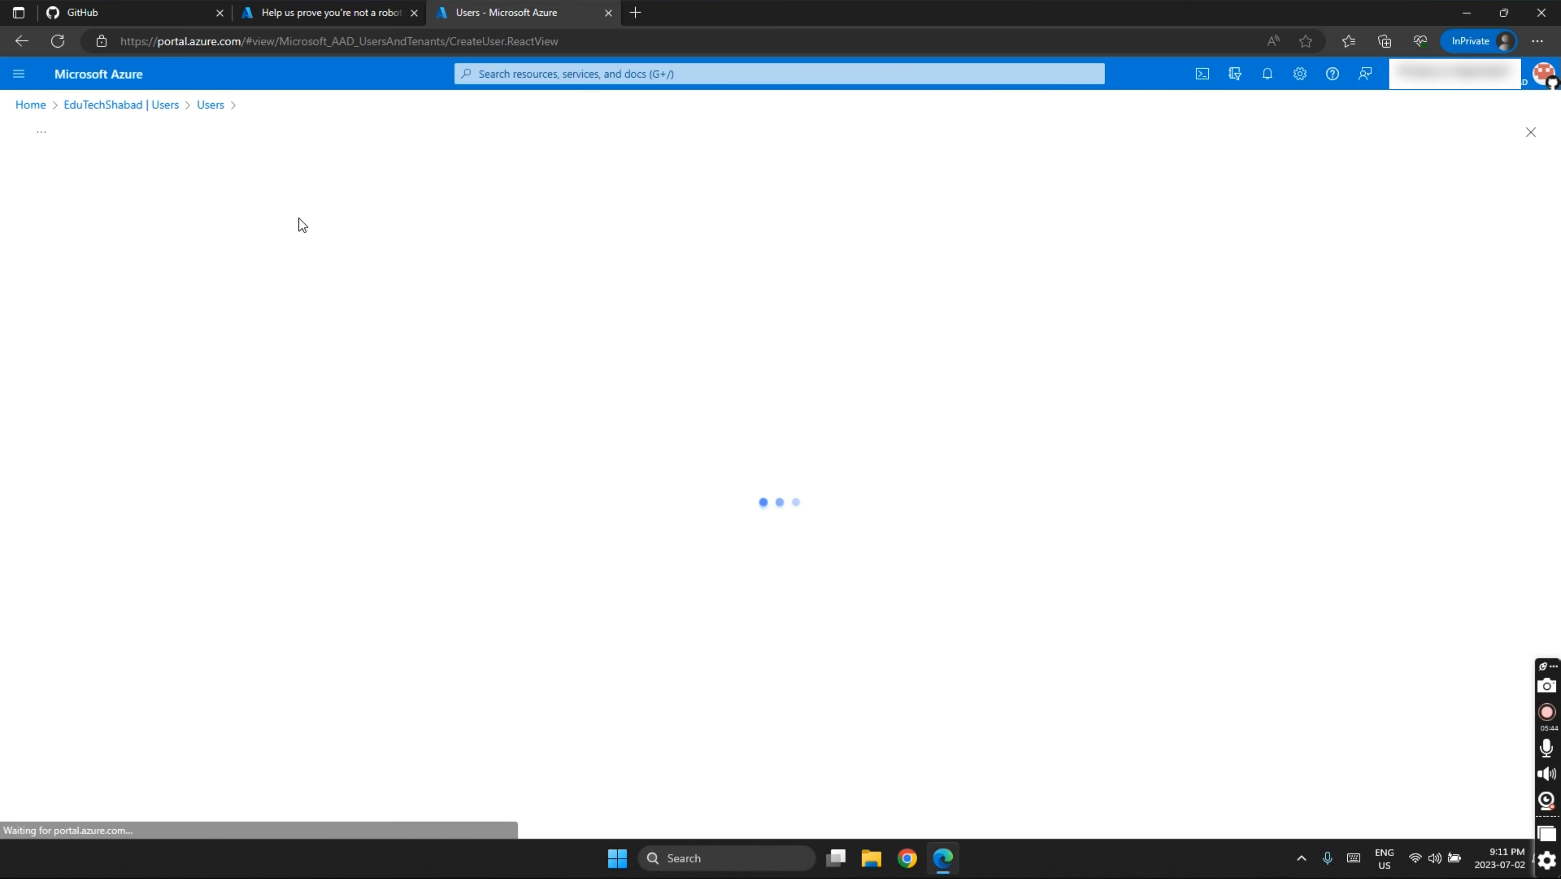
- Enter the new user's principal name and display name
left_click(306, 287)
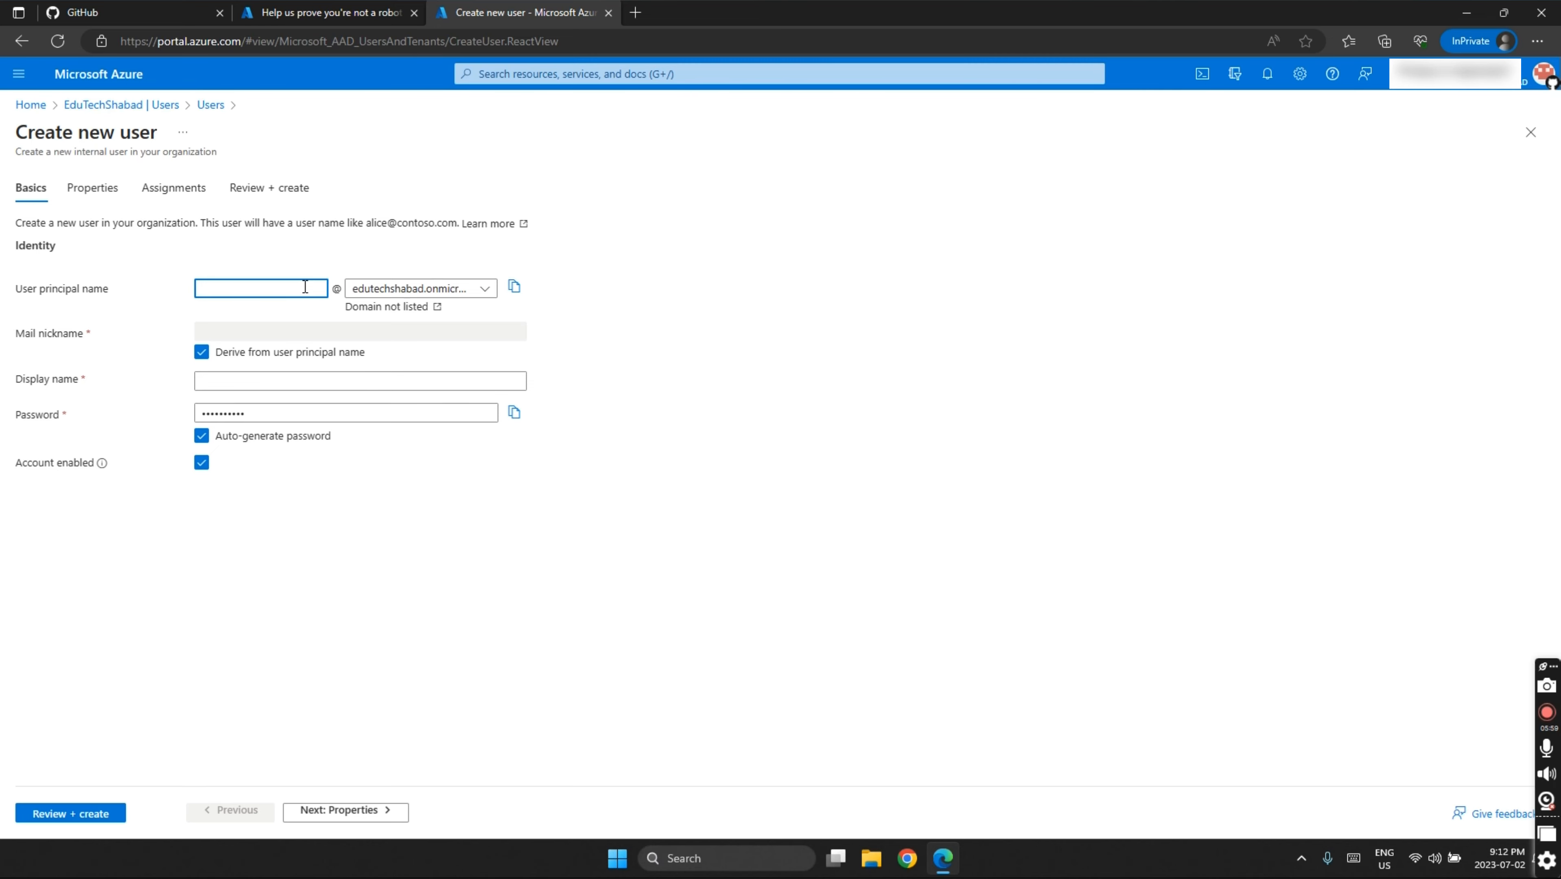
type("shabad")
left_click(318, 379)
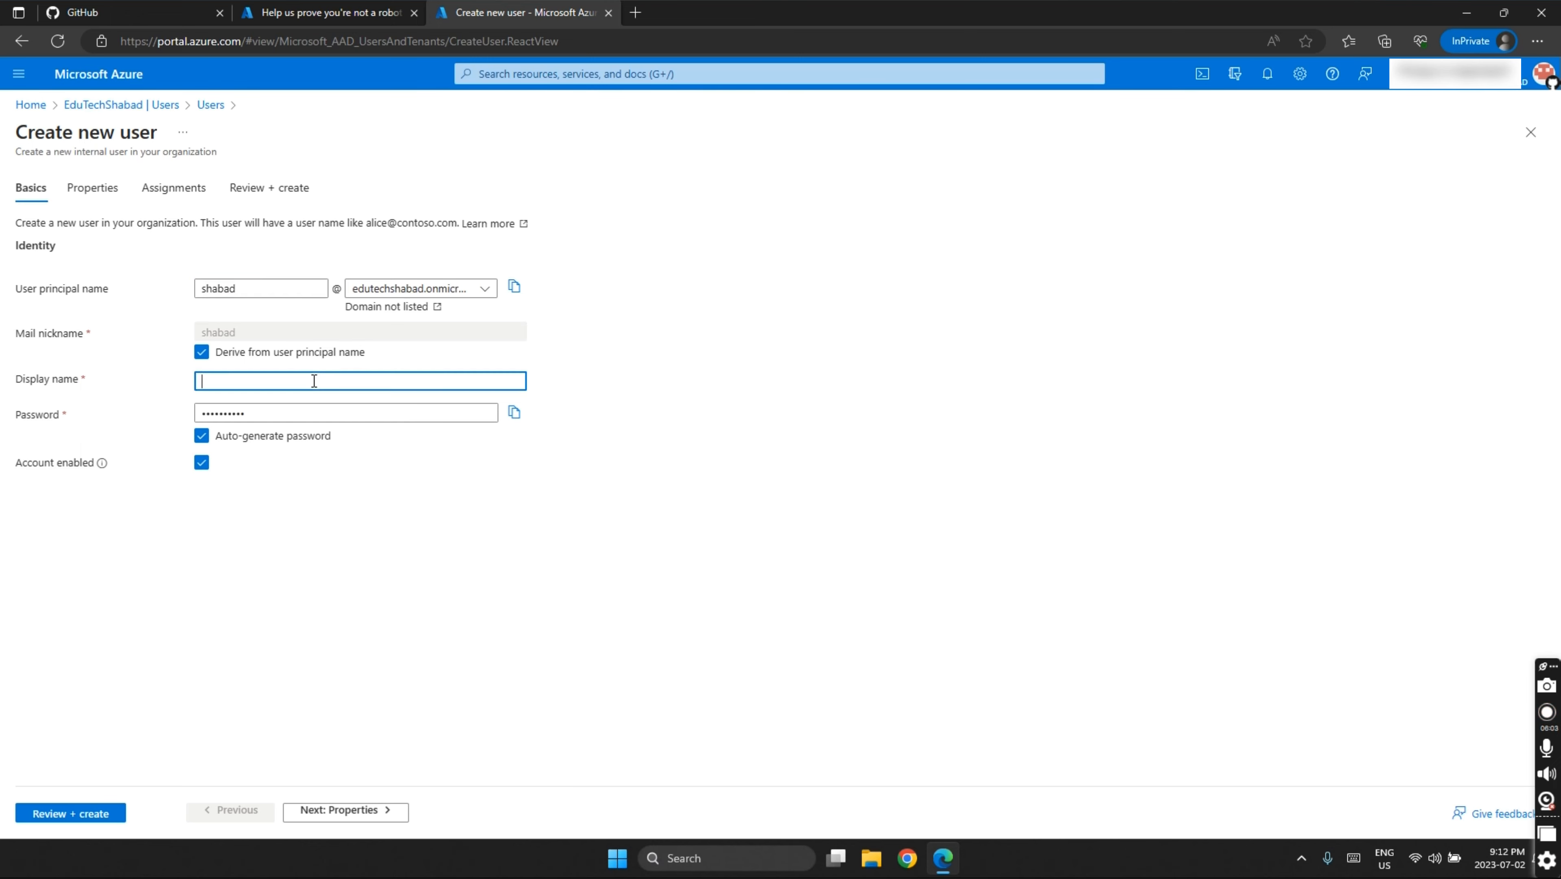
type("Shabad")
- Turn off automatic password generation, enter a custom password for the new user, and proceed to the review
left_click(277, 439)
left_click(327, 414)
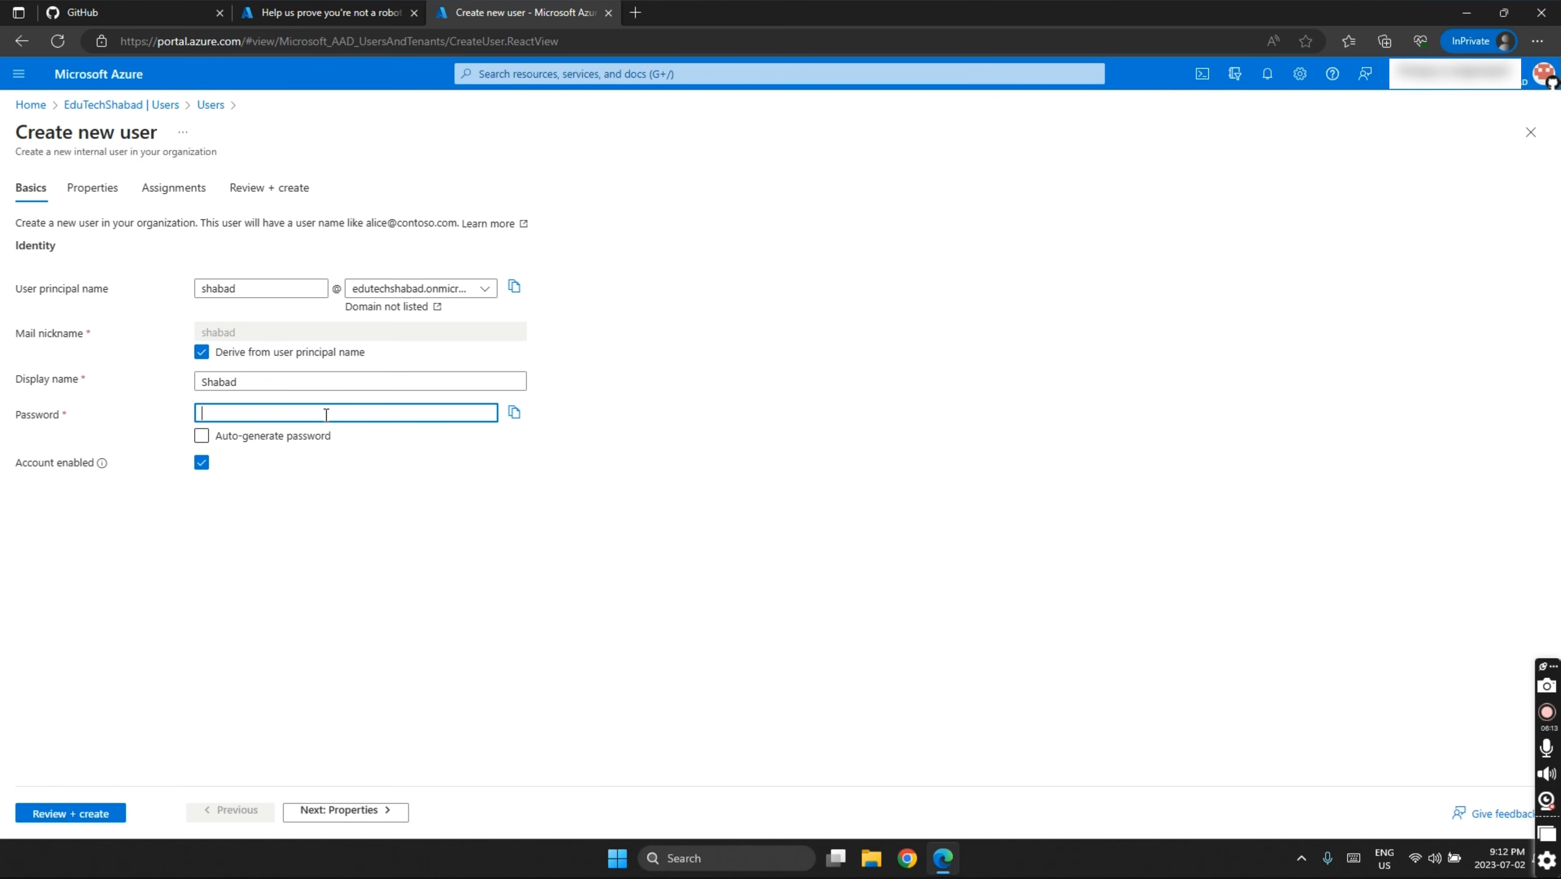
type("•••••••")
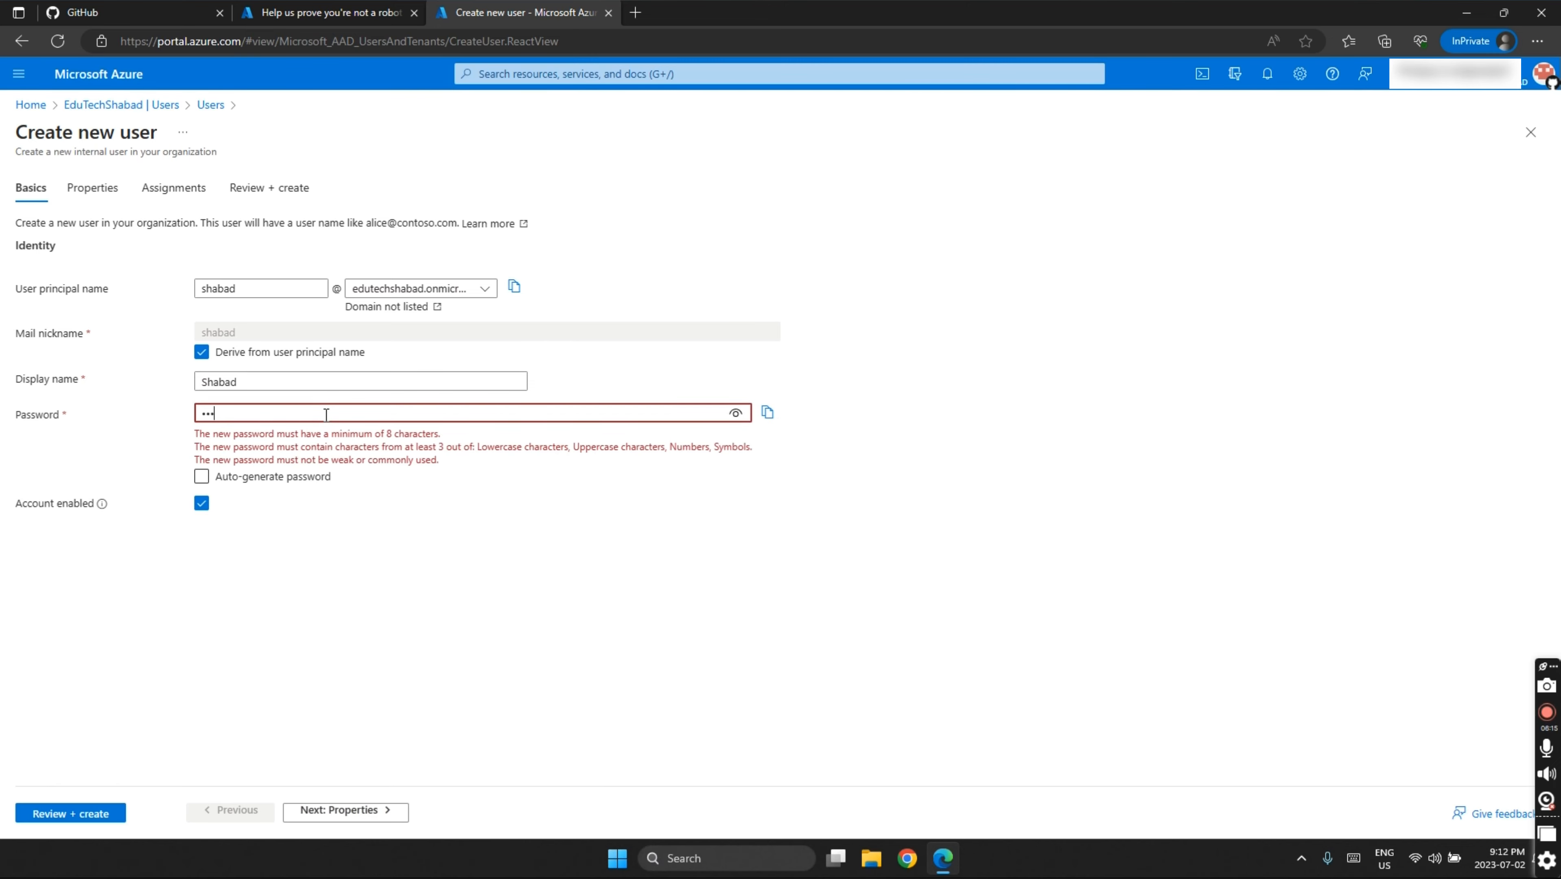
type("••")
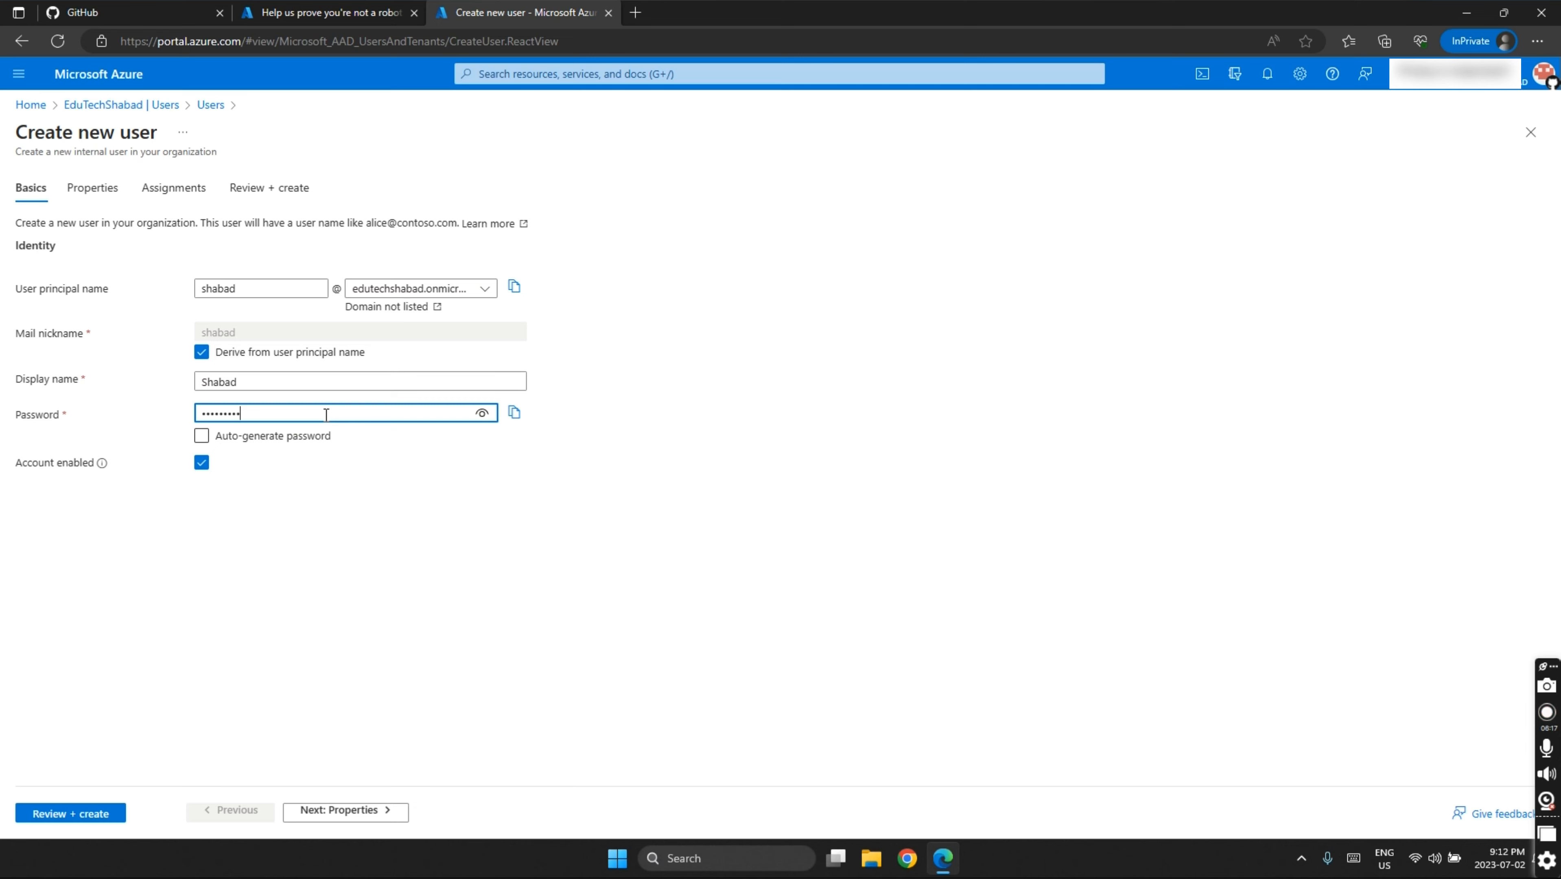
left_click(32, 819)
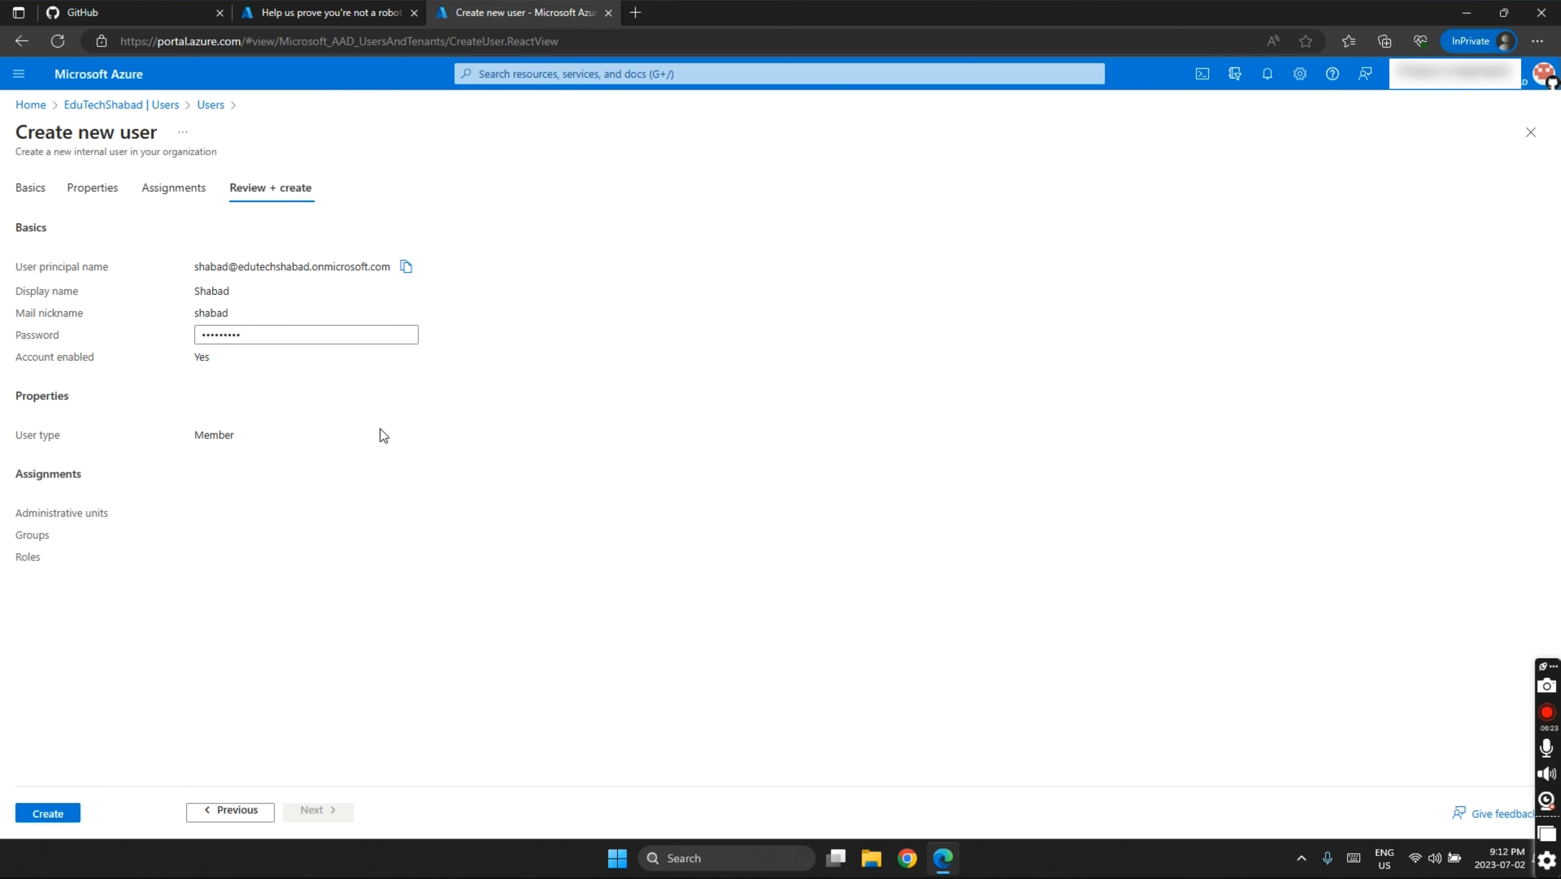
- Copy the user principal name, create the user, and refresh the tenant's user list
left_click(406, 268)
left_click(47, 813)
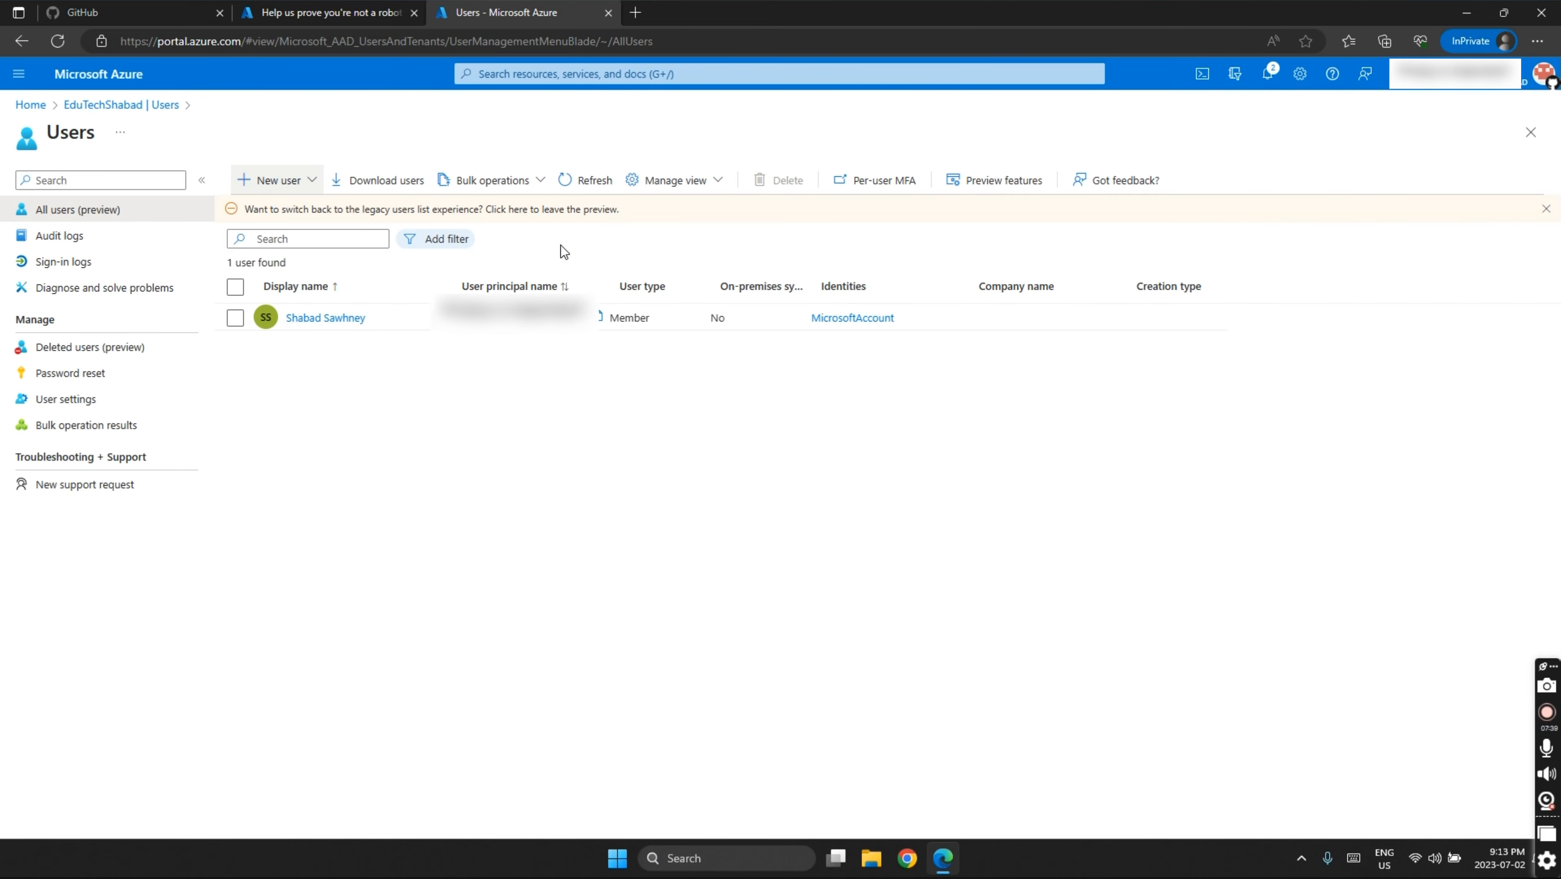
left_click(568, 191)
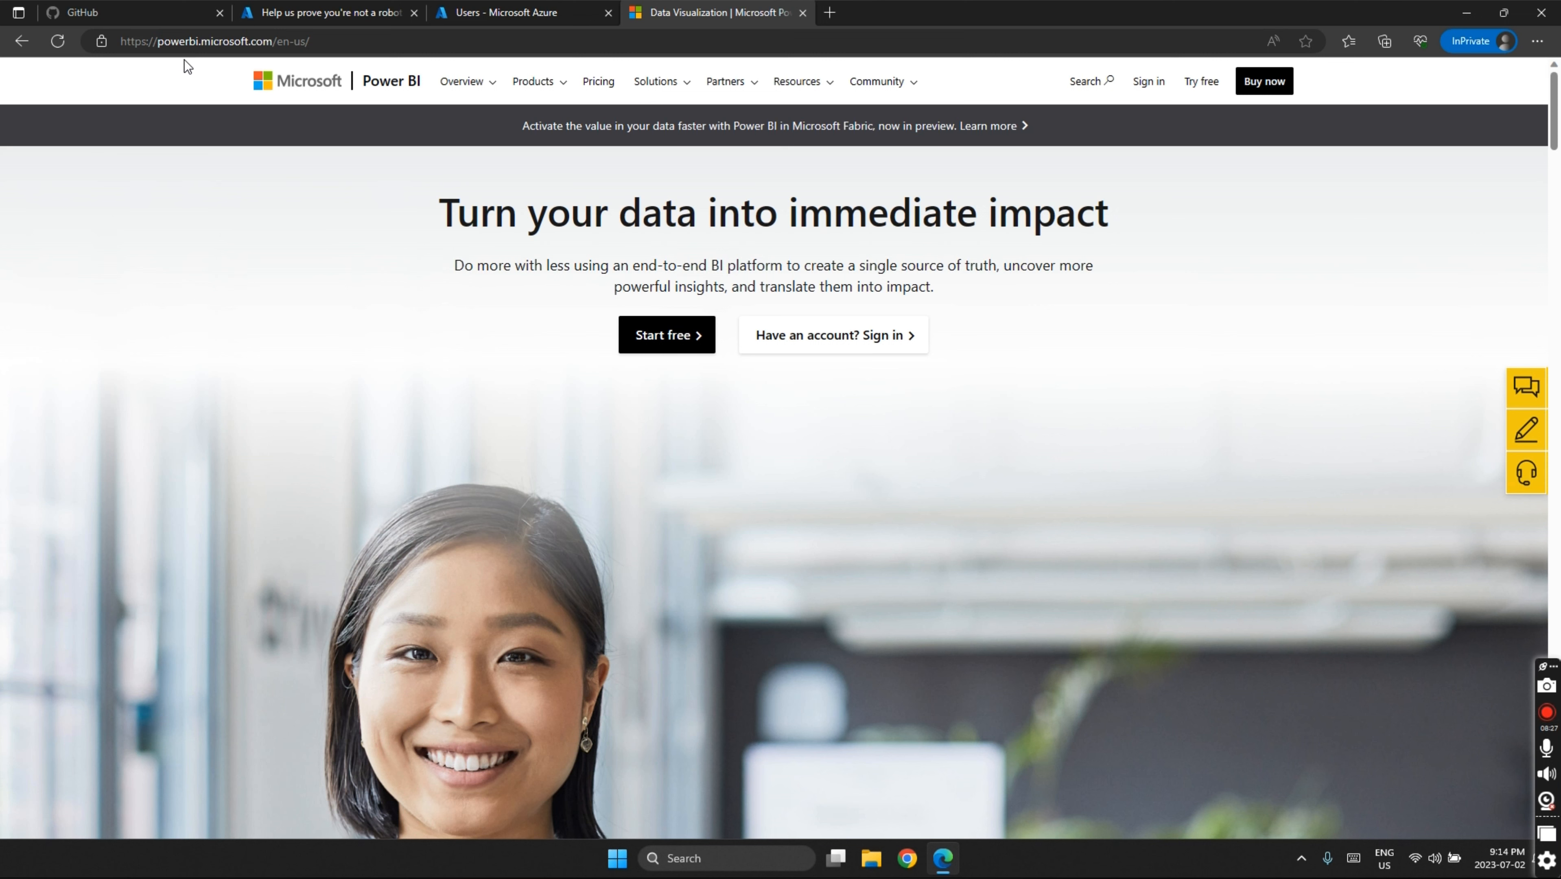
- On the Power BI website, start the free trial and submit the new user's copied e-mail address
left_click(1200, 87)
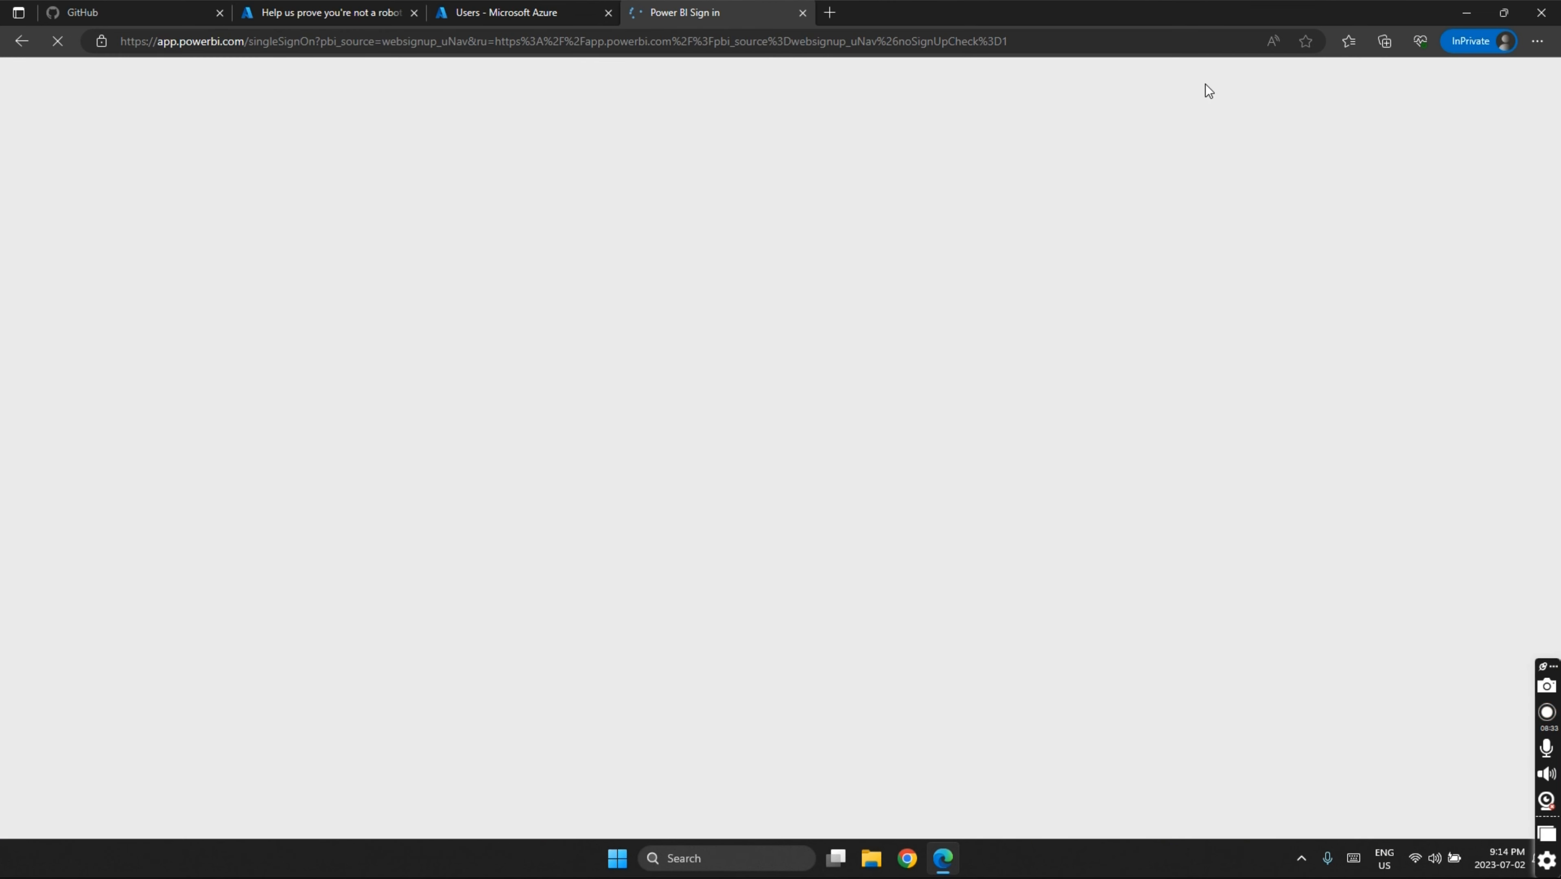
left_click(590, 408)
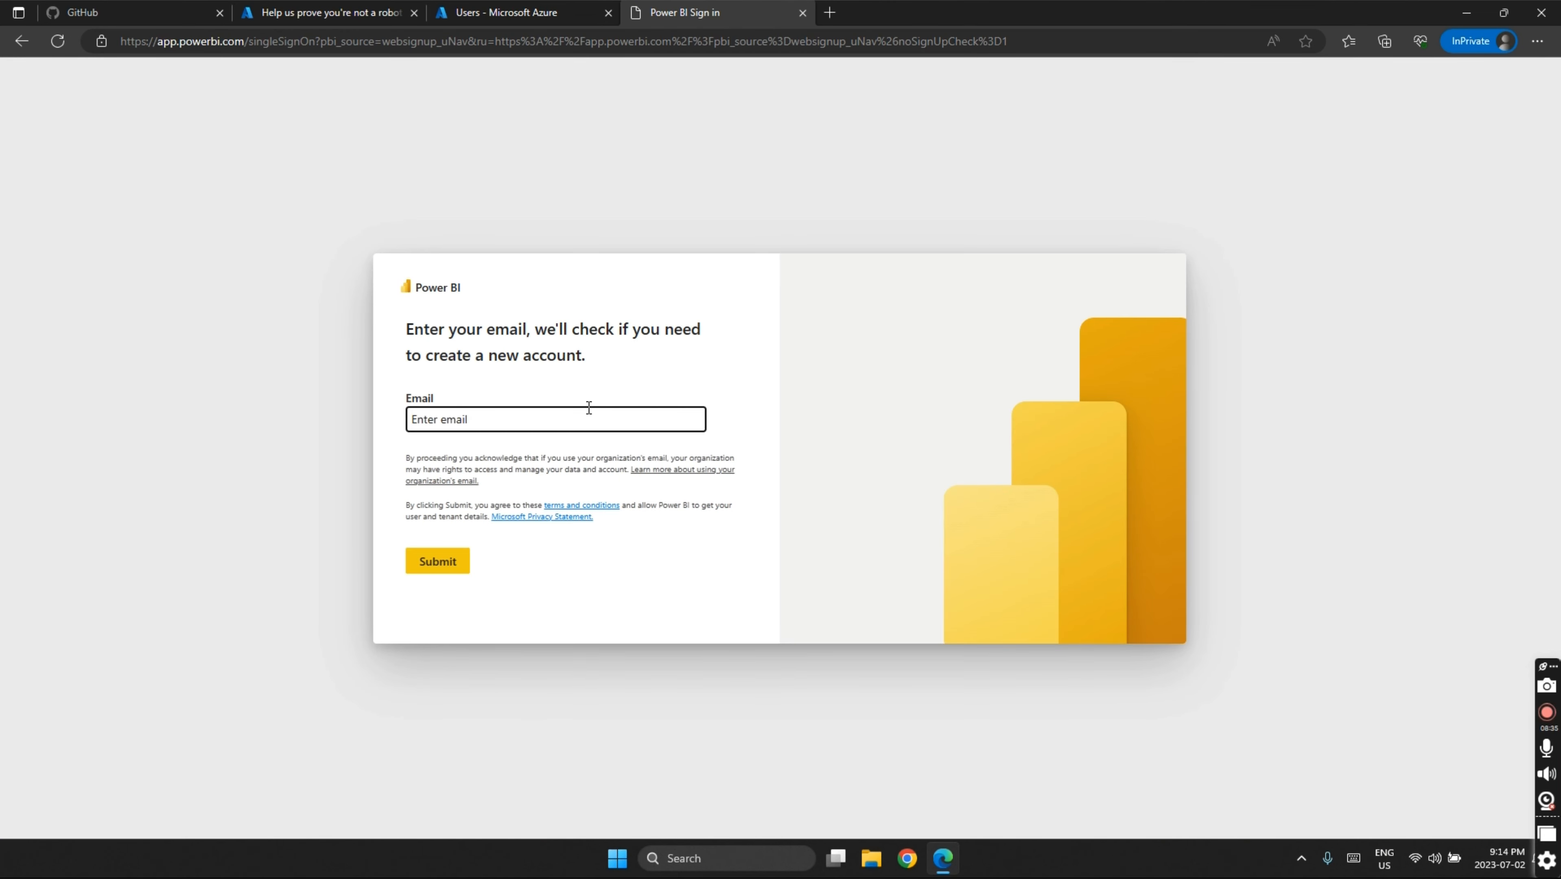
key("ctrl+v")
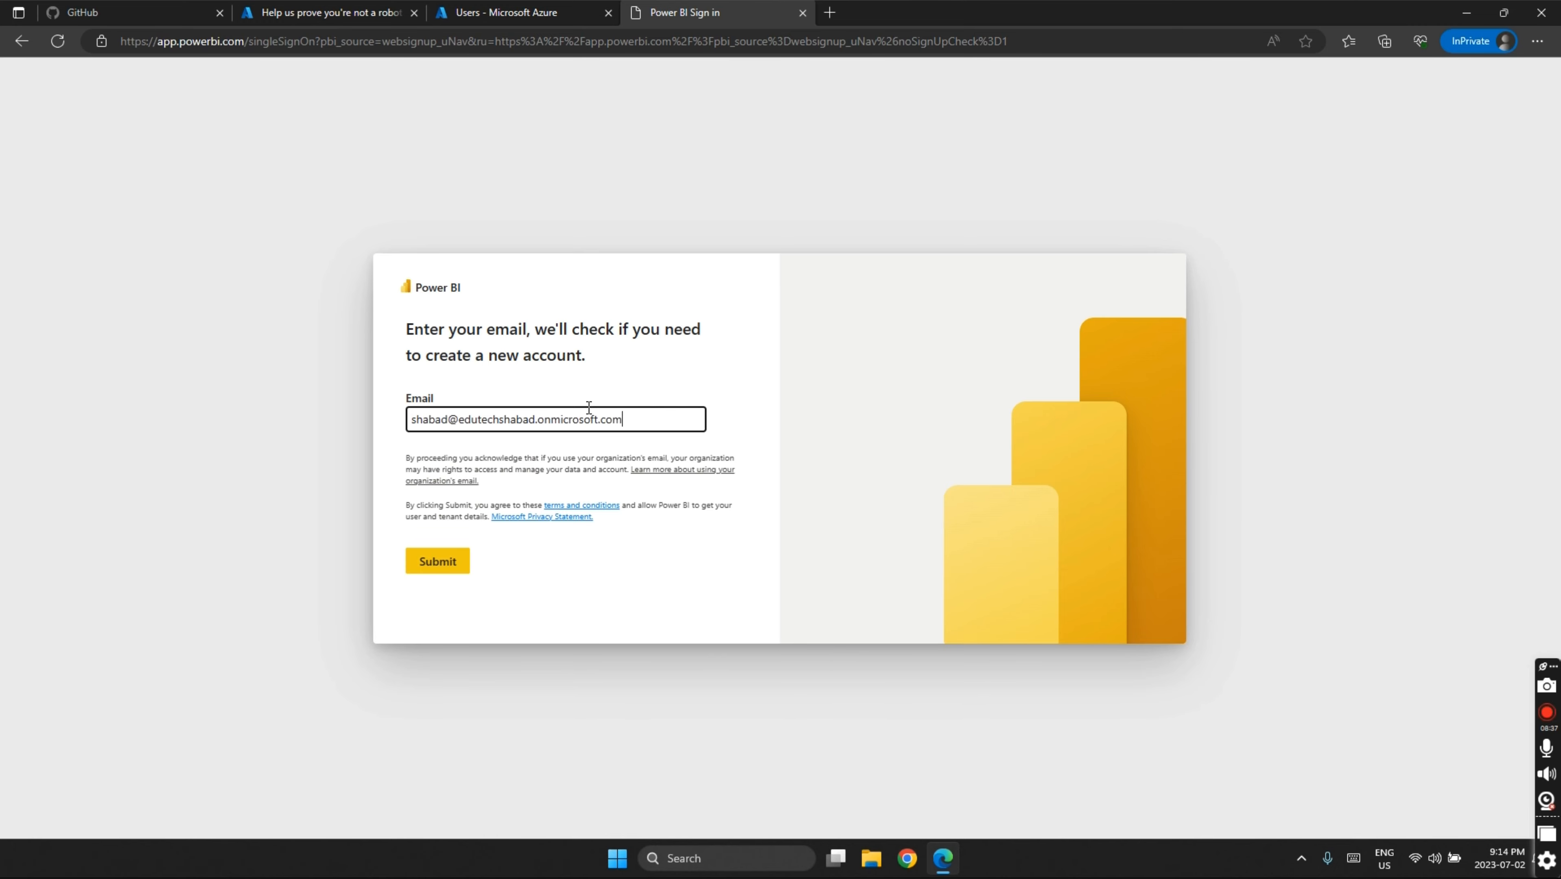
left_click(452, 569)
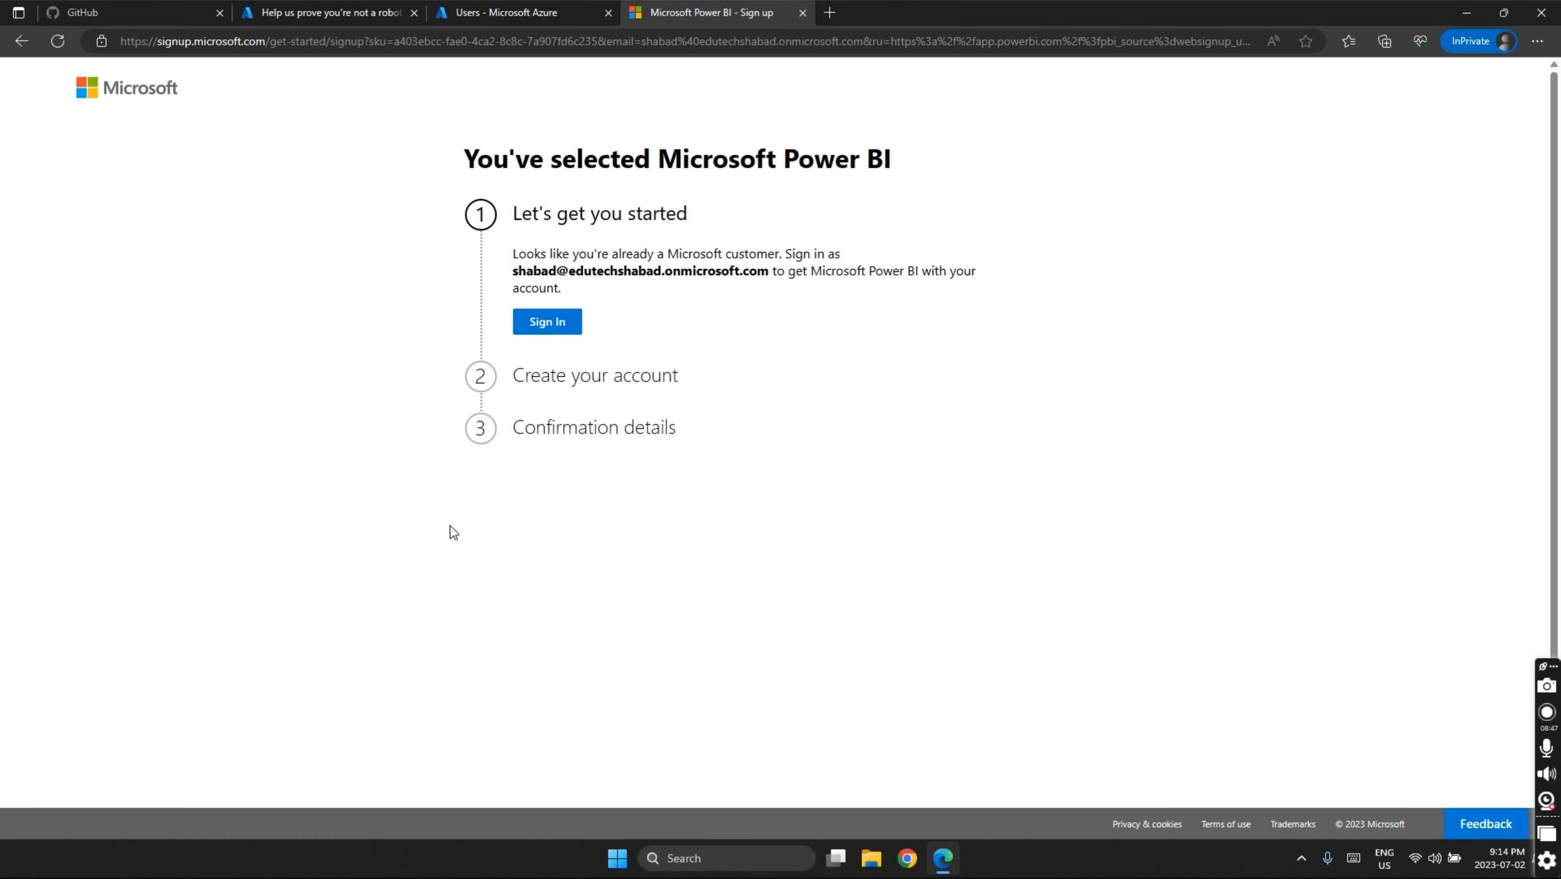
- Sign in to the new Microsoft account with its account password
left_click(549, 339)
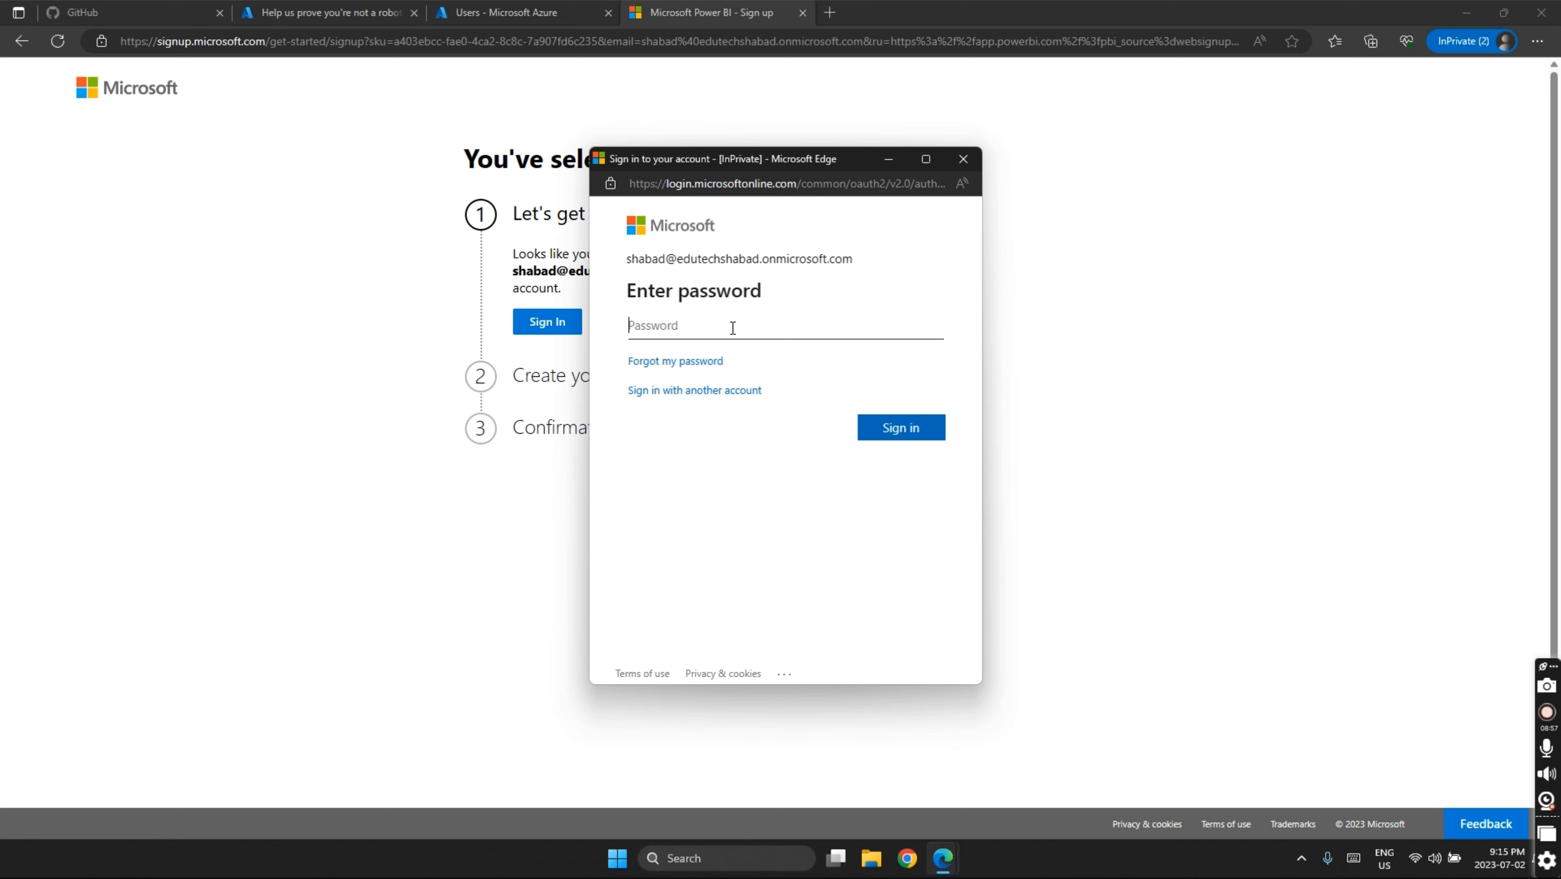
type("••••••••••")
key("Return")
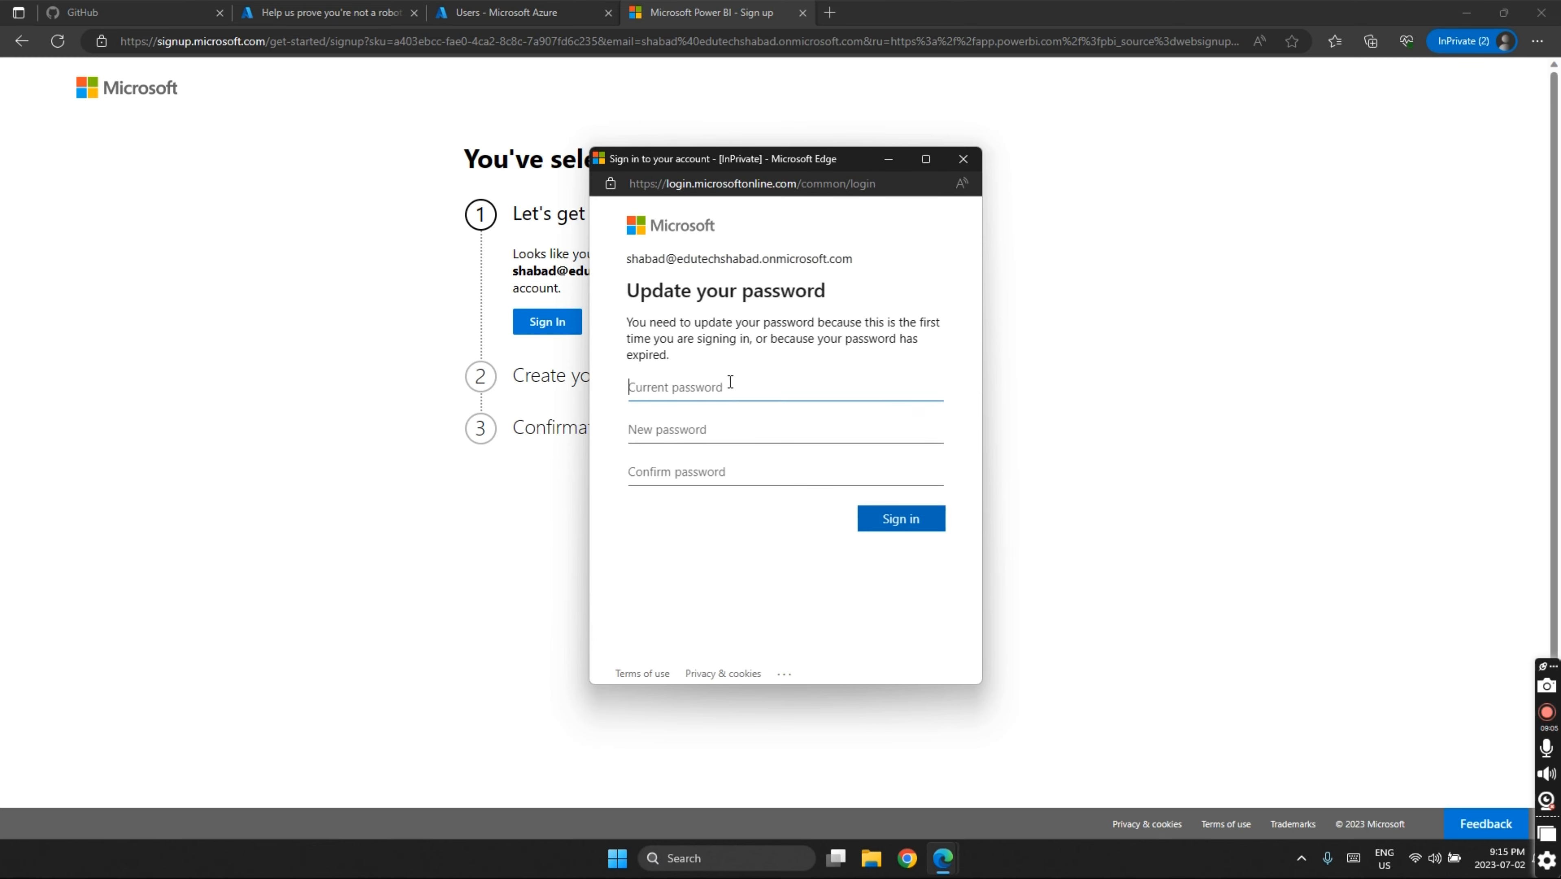
- Update the account password by entering the current password and a confirmed new password, and sign in
type("••••••••••")
key("Tab")
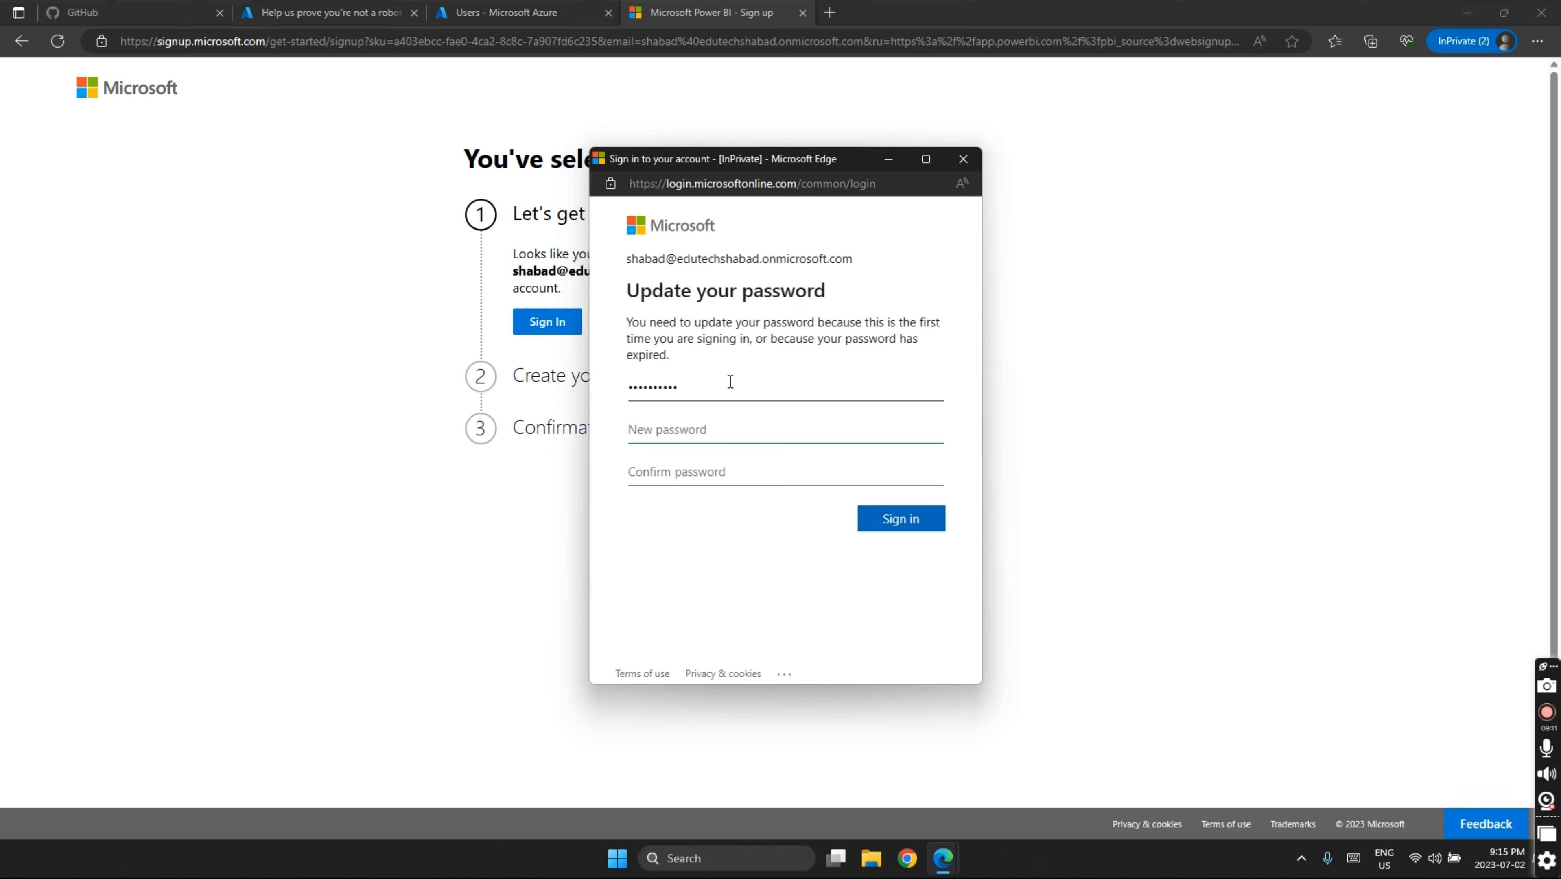
type("•••••••••")
key("Tab")
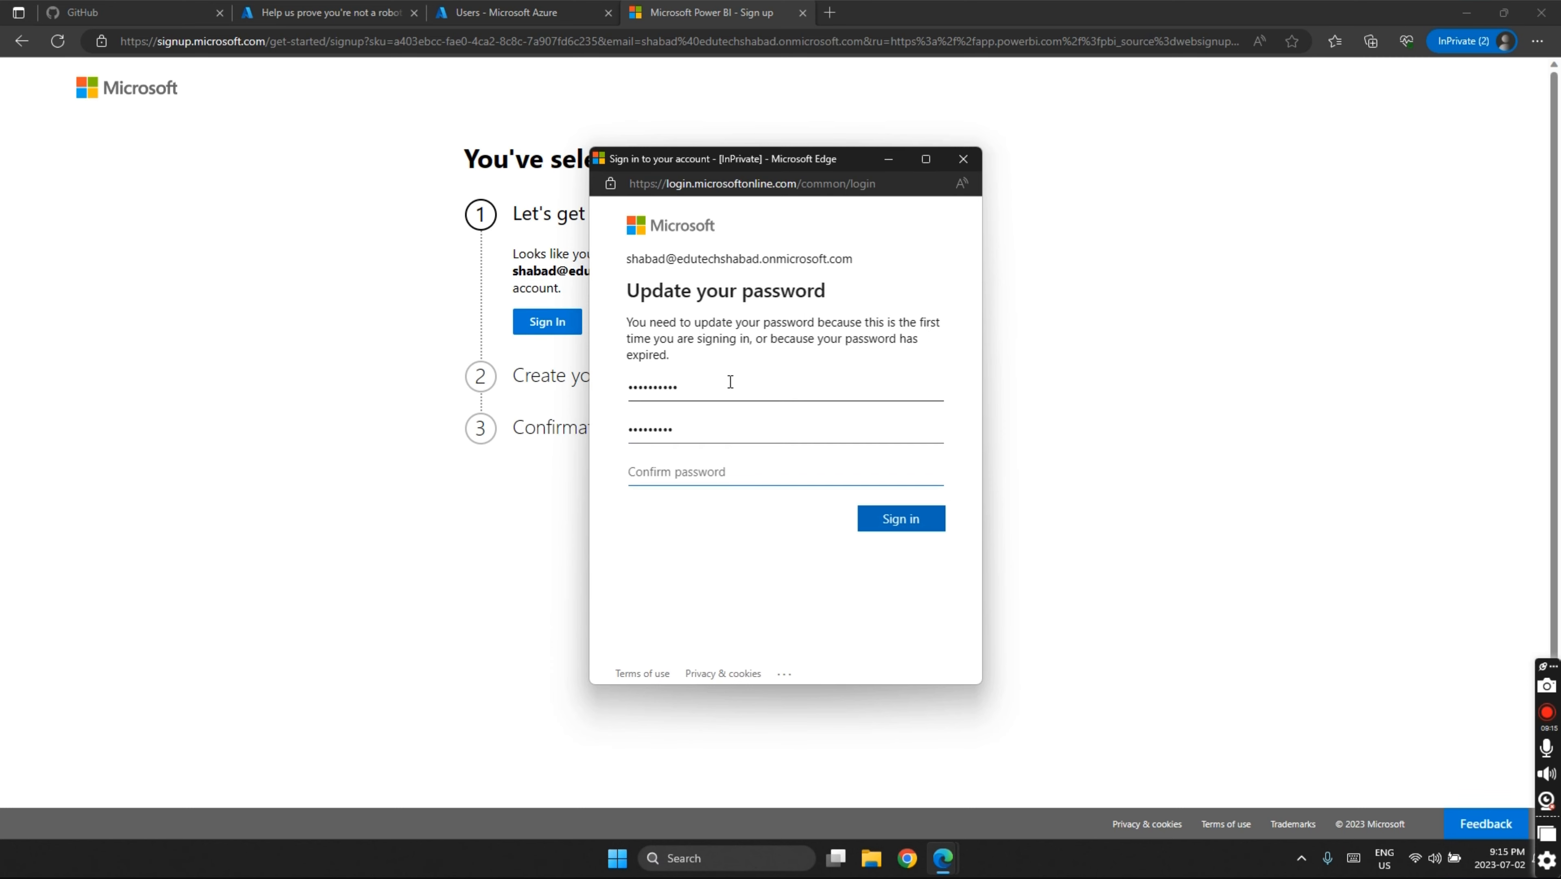
type("•••••••••")
left_click(893, 521)
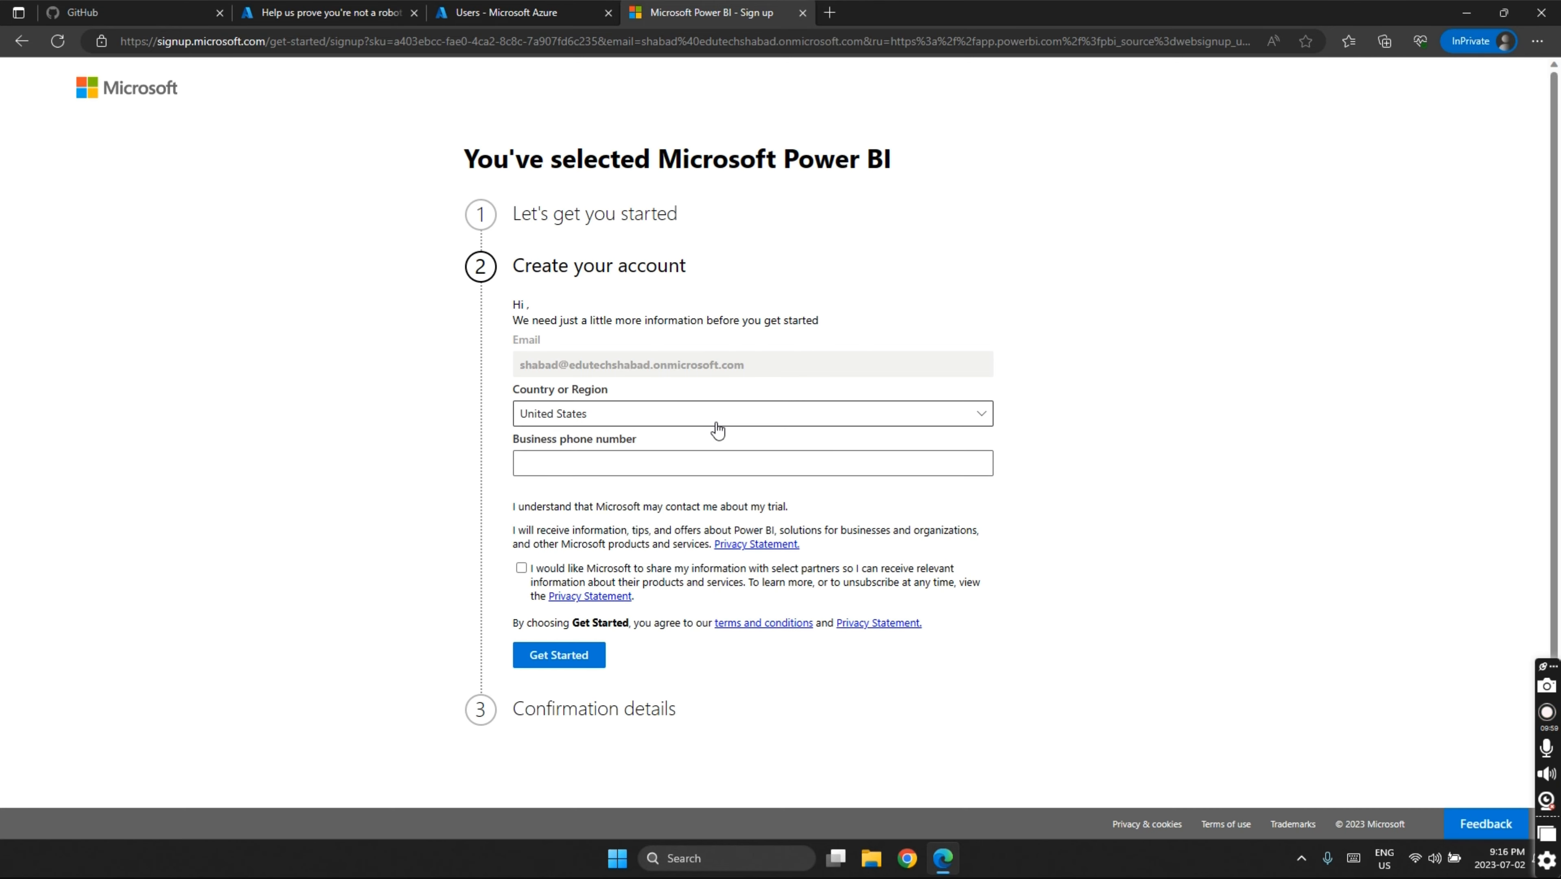
- Enter the business phone number, submit the account details, and get started with Power BI
left_click(686, 459)
type("0000000000")
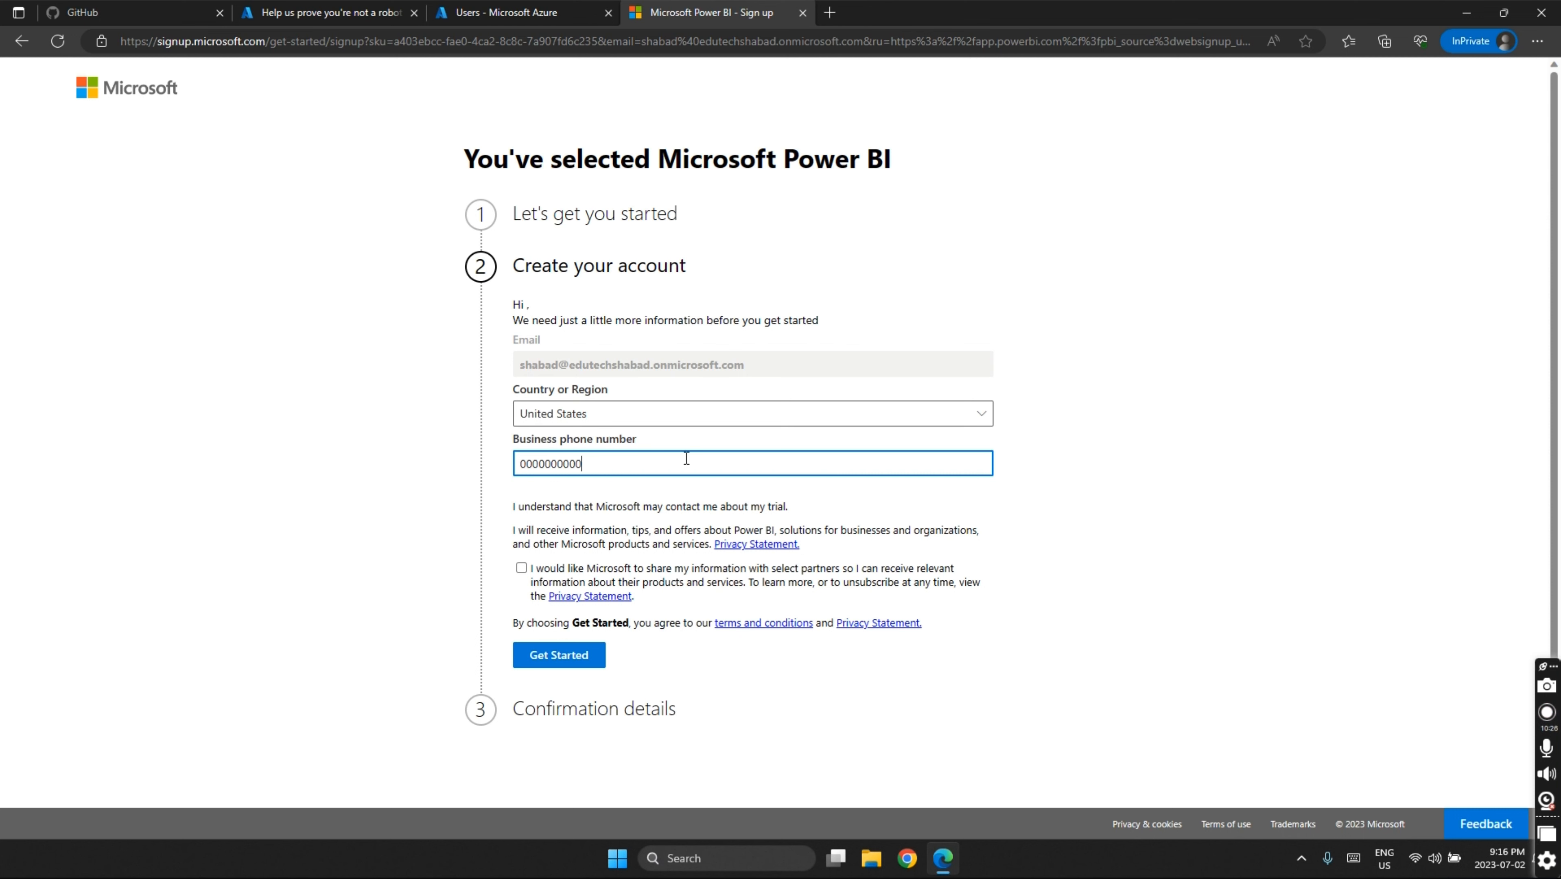
left_click(559, 658)
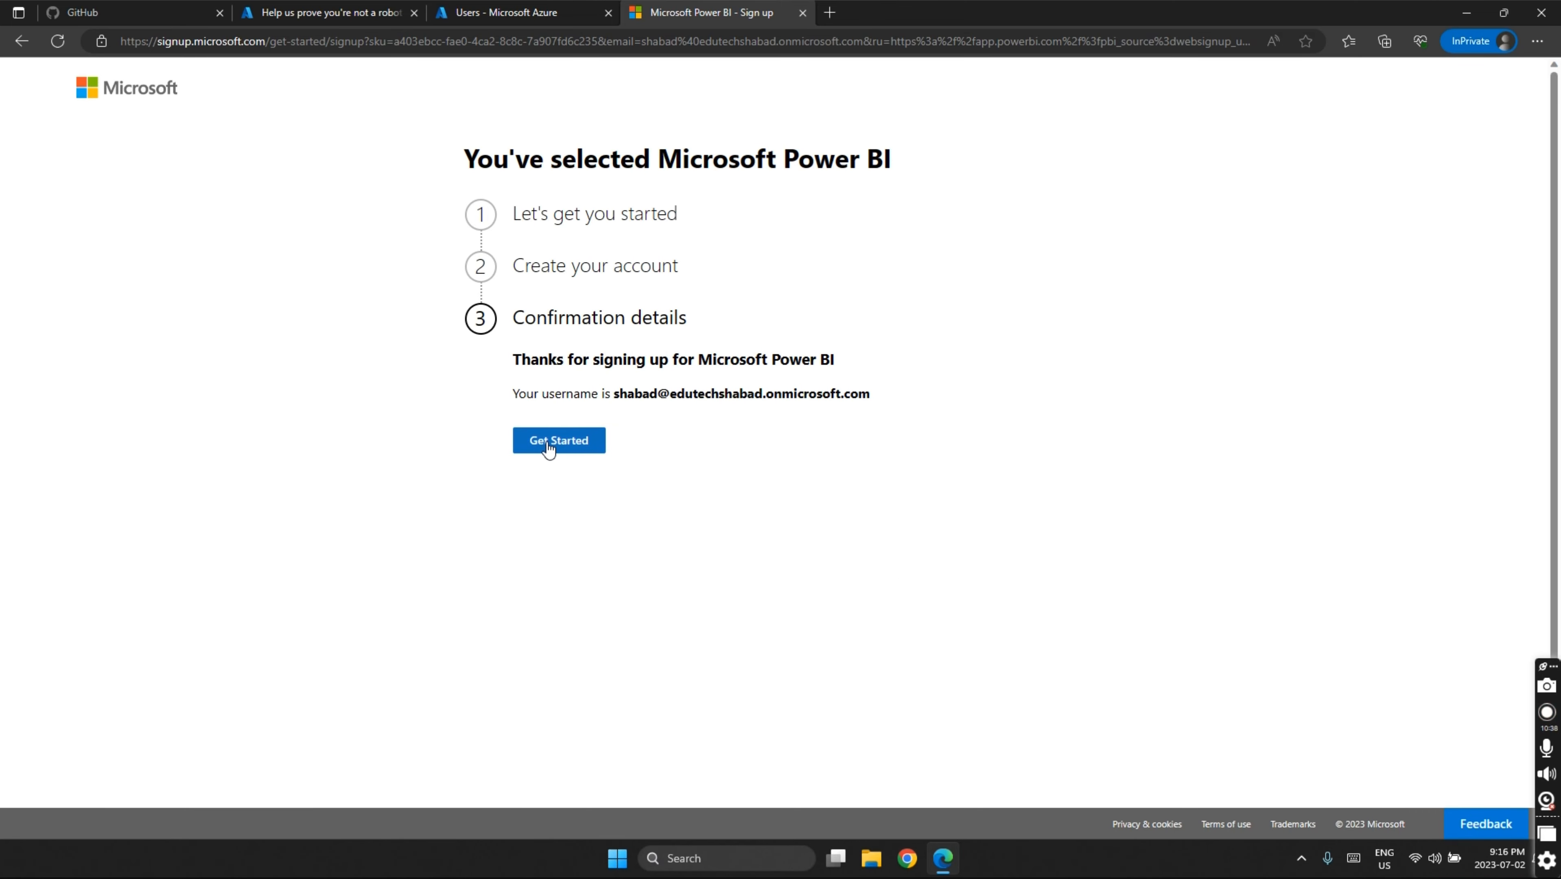
left_click(557, 456)
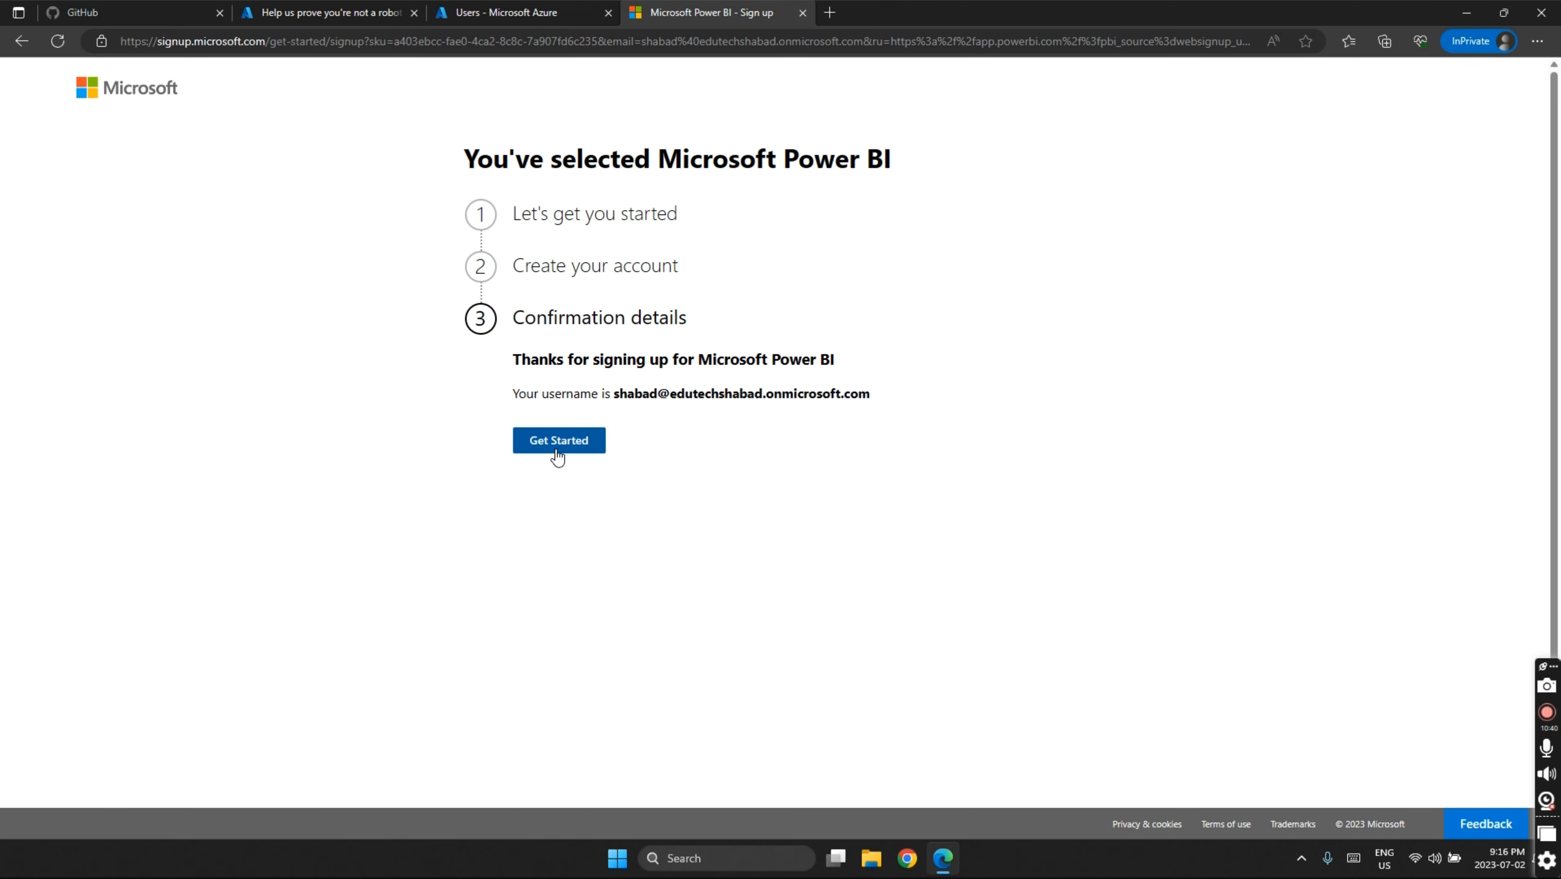